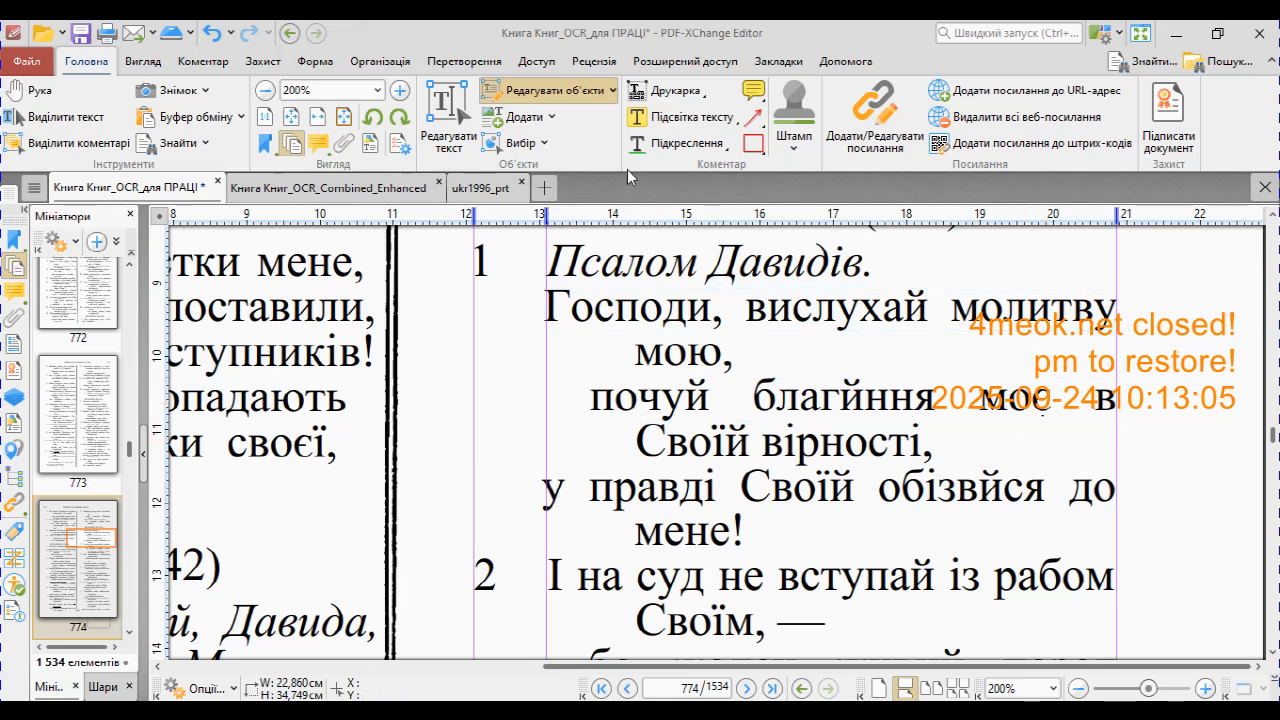
# - With object editing limited to text elements, insert the trial text "chjh" into the word "Господи" and delete it again
pyautogui.click(613, 91)
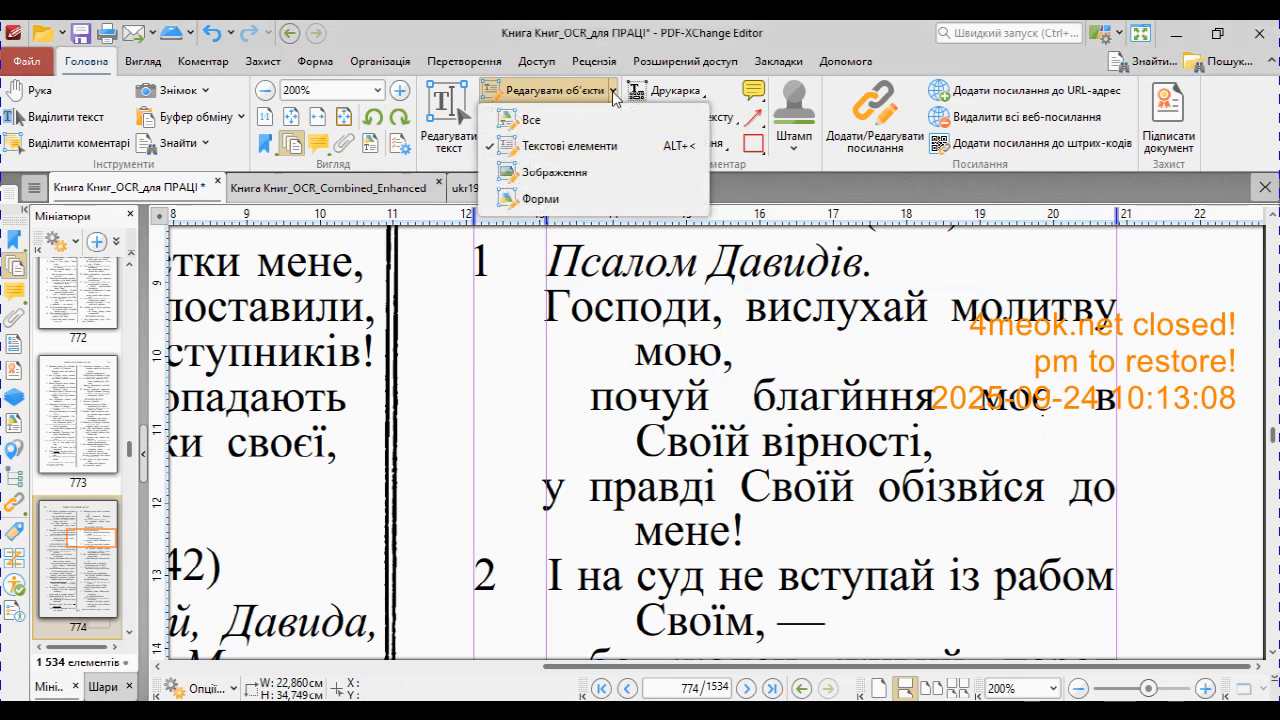
pyautogui.click(567, 148)
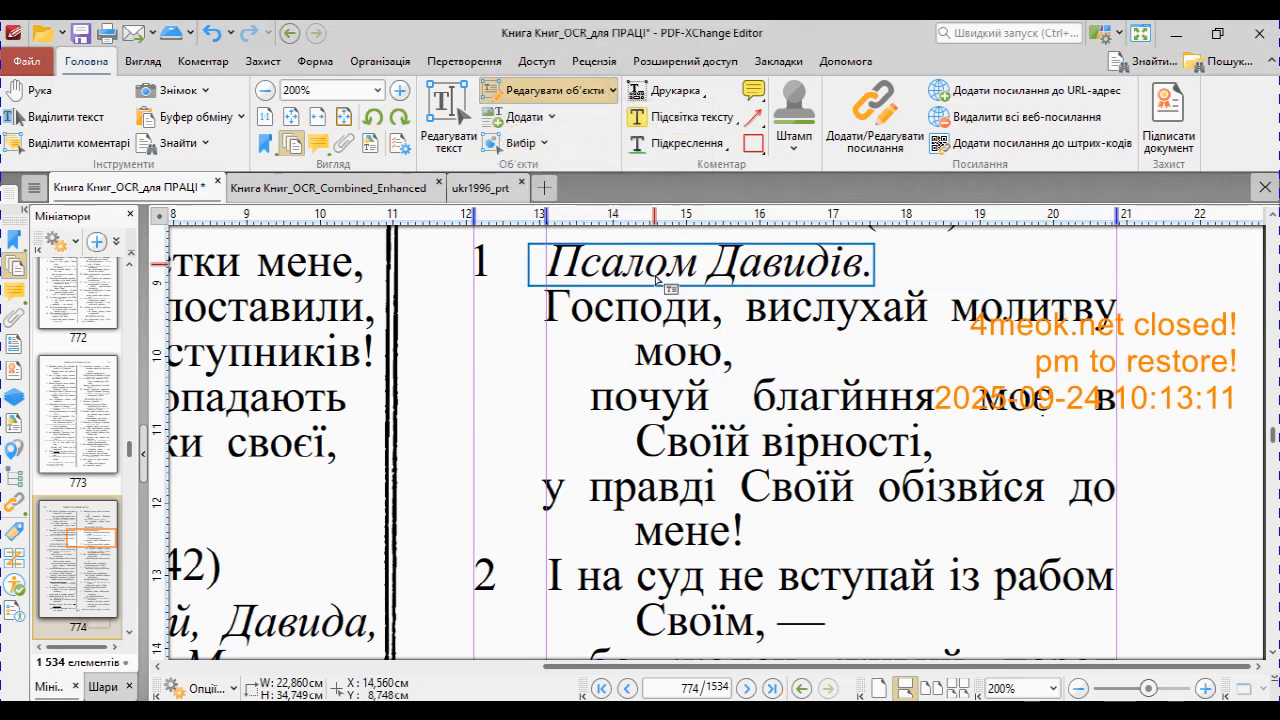
pyautogui.click(636, 322)
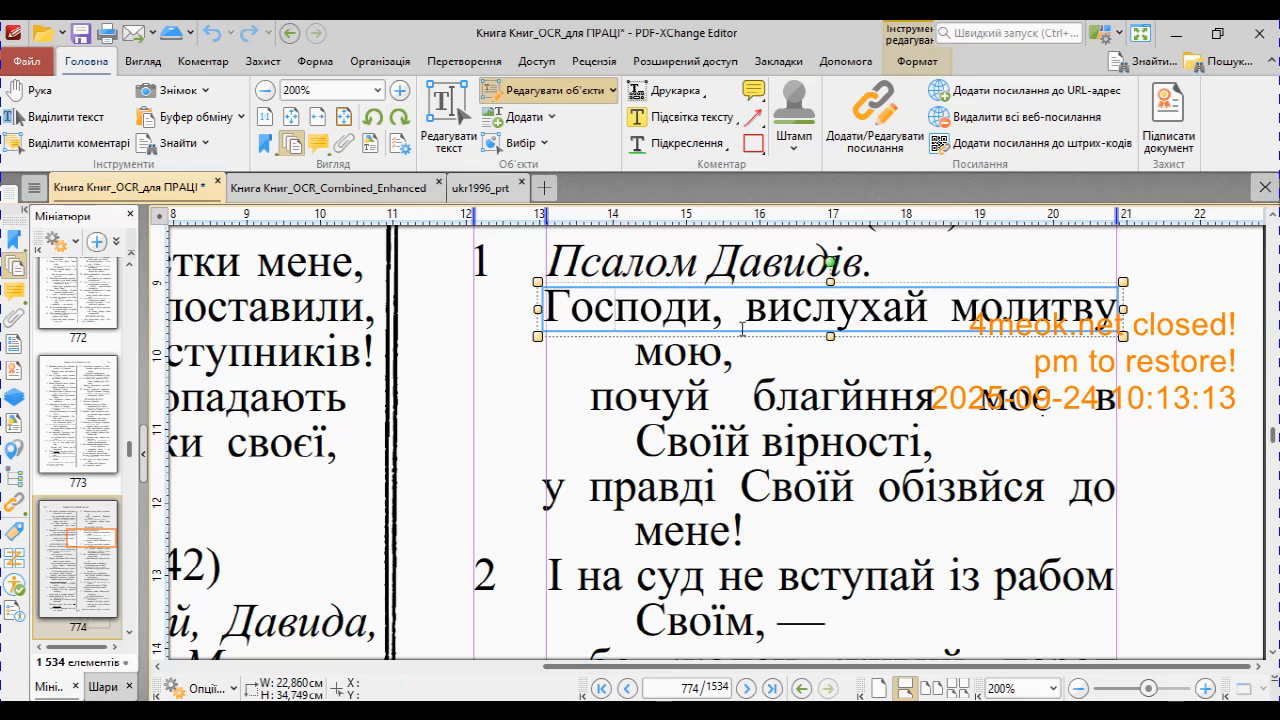
pyautogui.write('chjh')
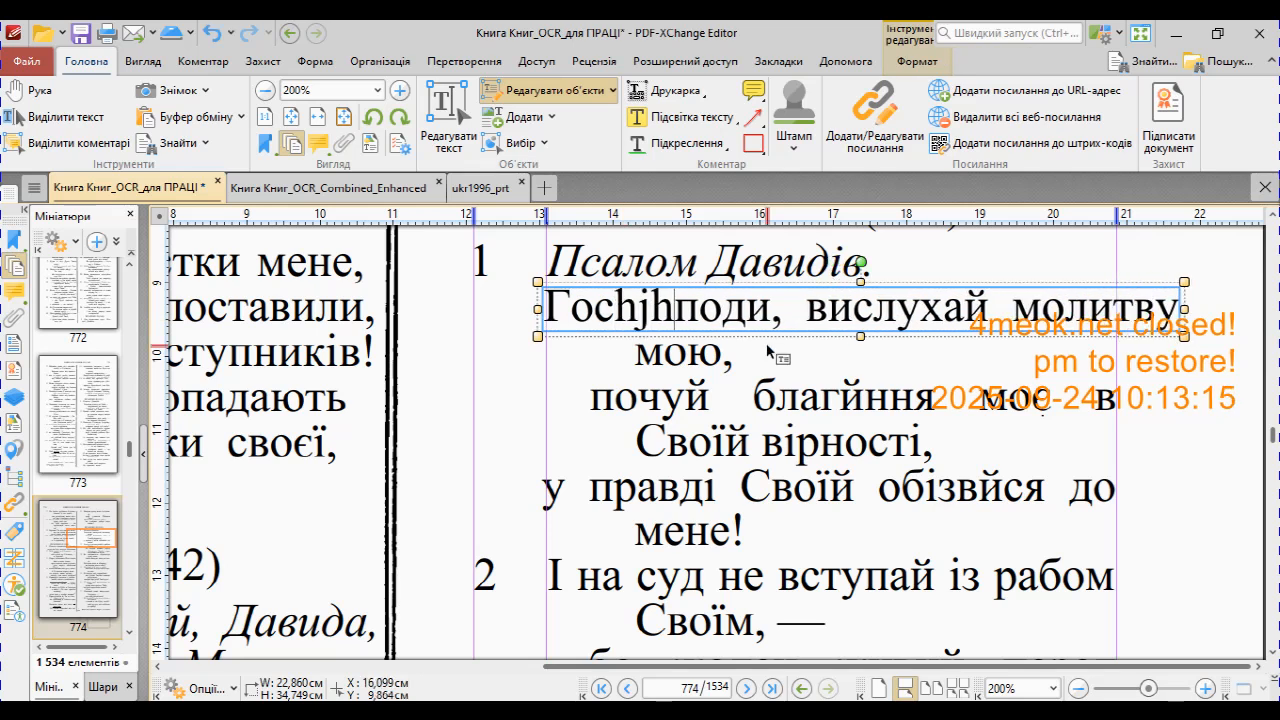
pyautogui.press('BackSpace')
pyautogui.press('BackSpace')
pyautogui.press('BackSpace')
pyautogui.press('BackSpace')
pyautogui.click(866, 357)
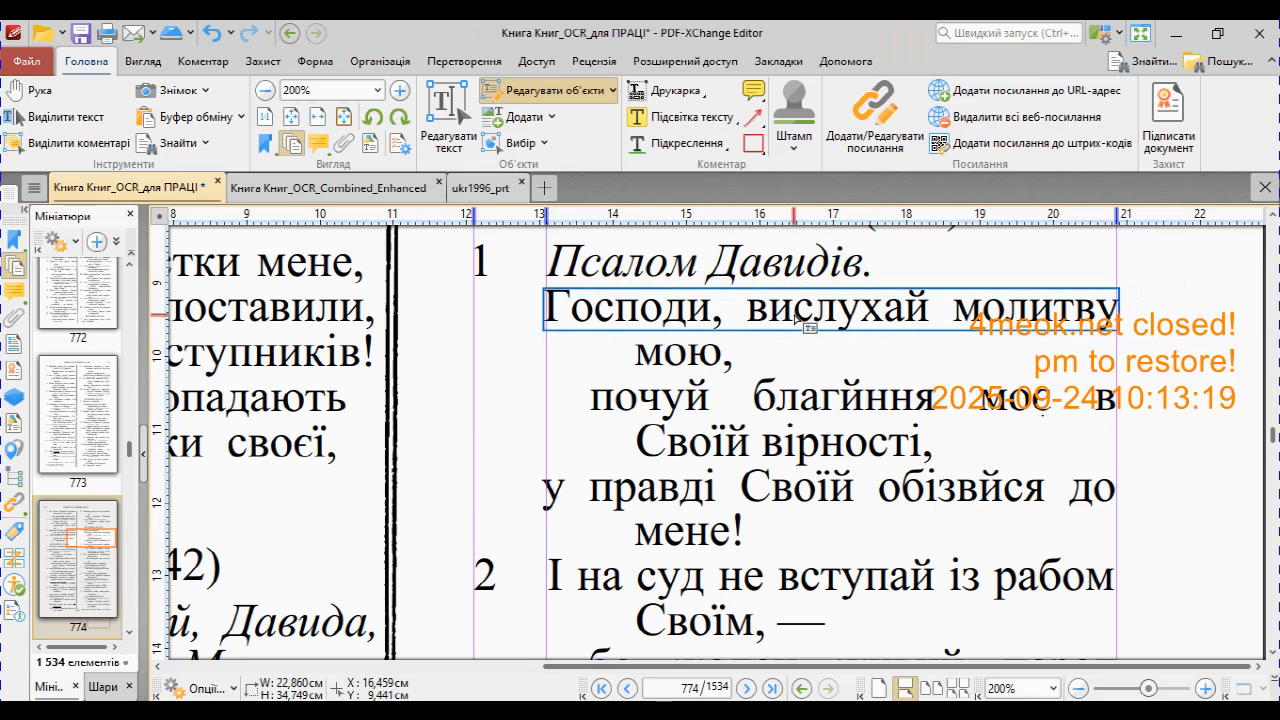
# - Correct the misspelled word after "почуй" in verse 1 to "благання" and return to text element editing
pyautogui.click(866, 399)
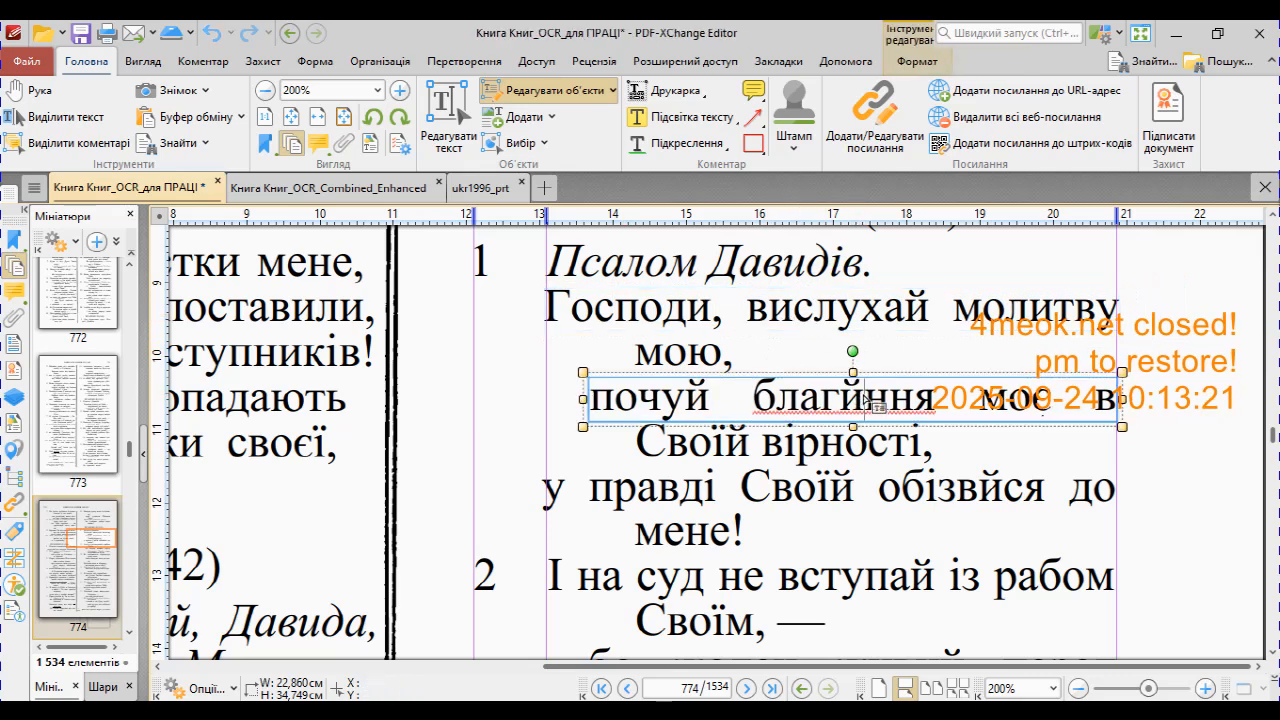
pyautogui.click(862, 399)
pyautogui.press('BackSpace')
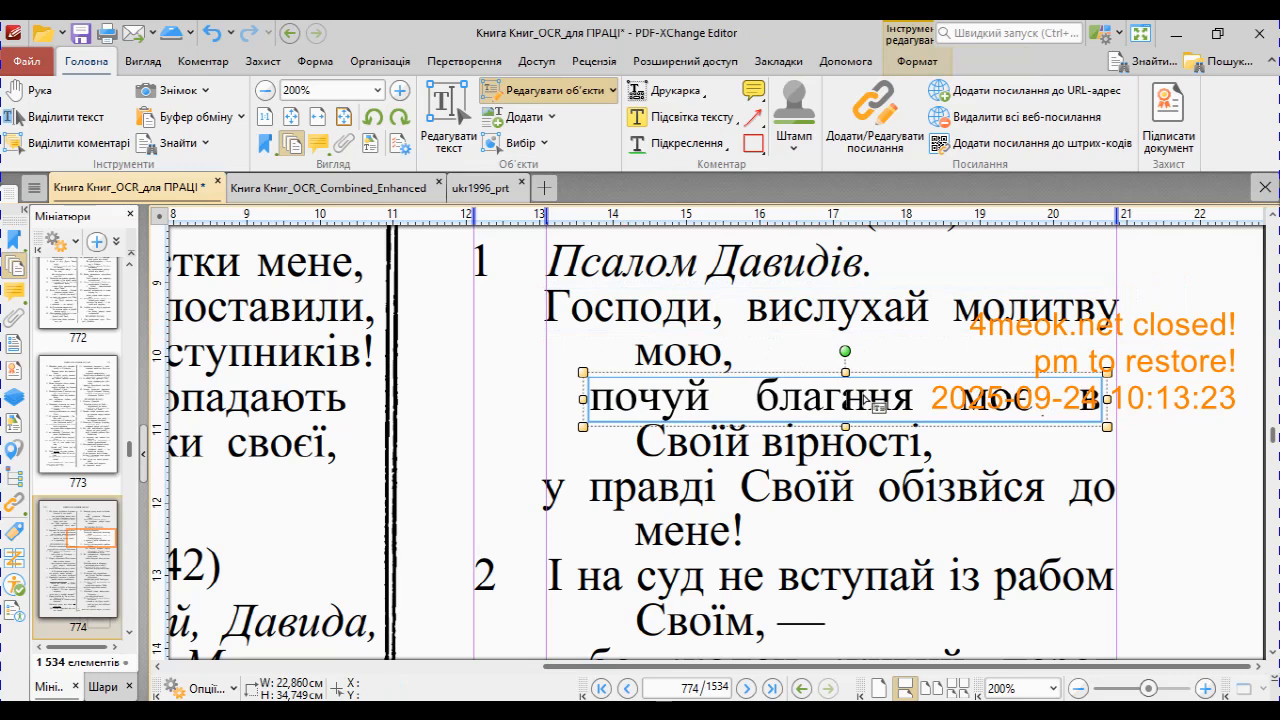
pyautogui.write('а')
pyautogui.press('Escape')
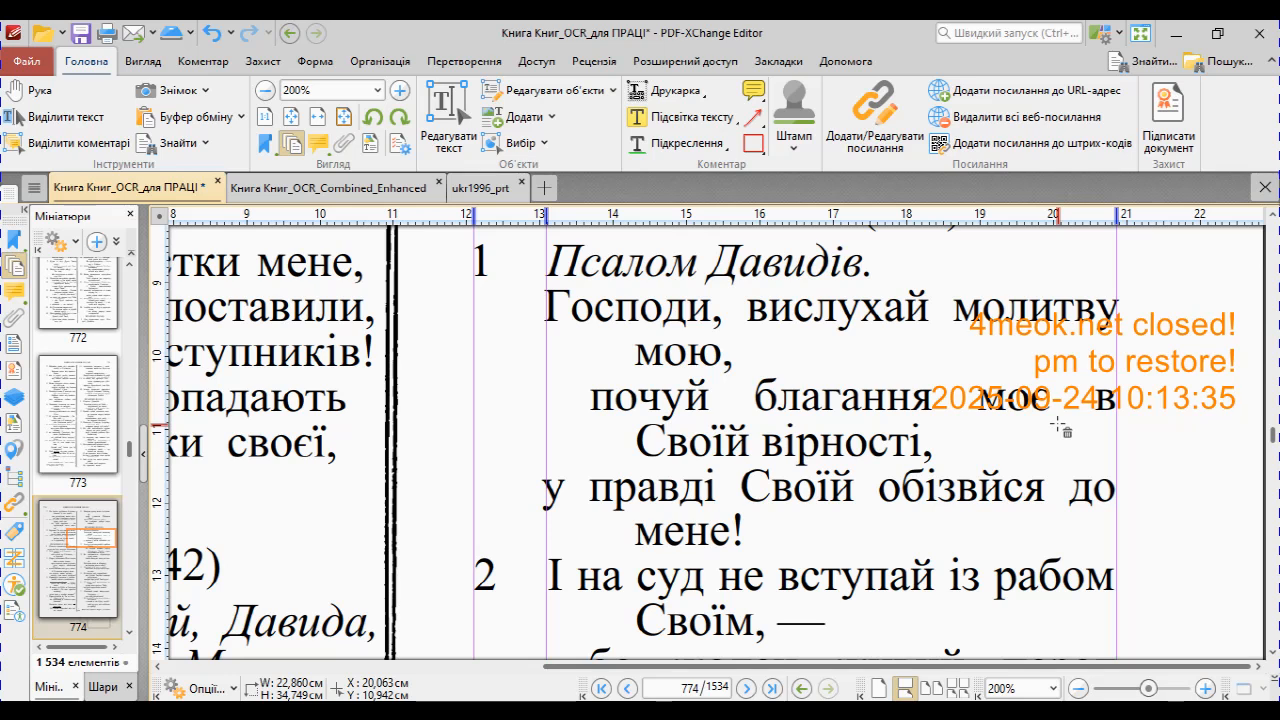
pyautogui.hotkey('alt', '1')
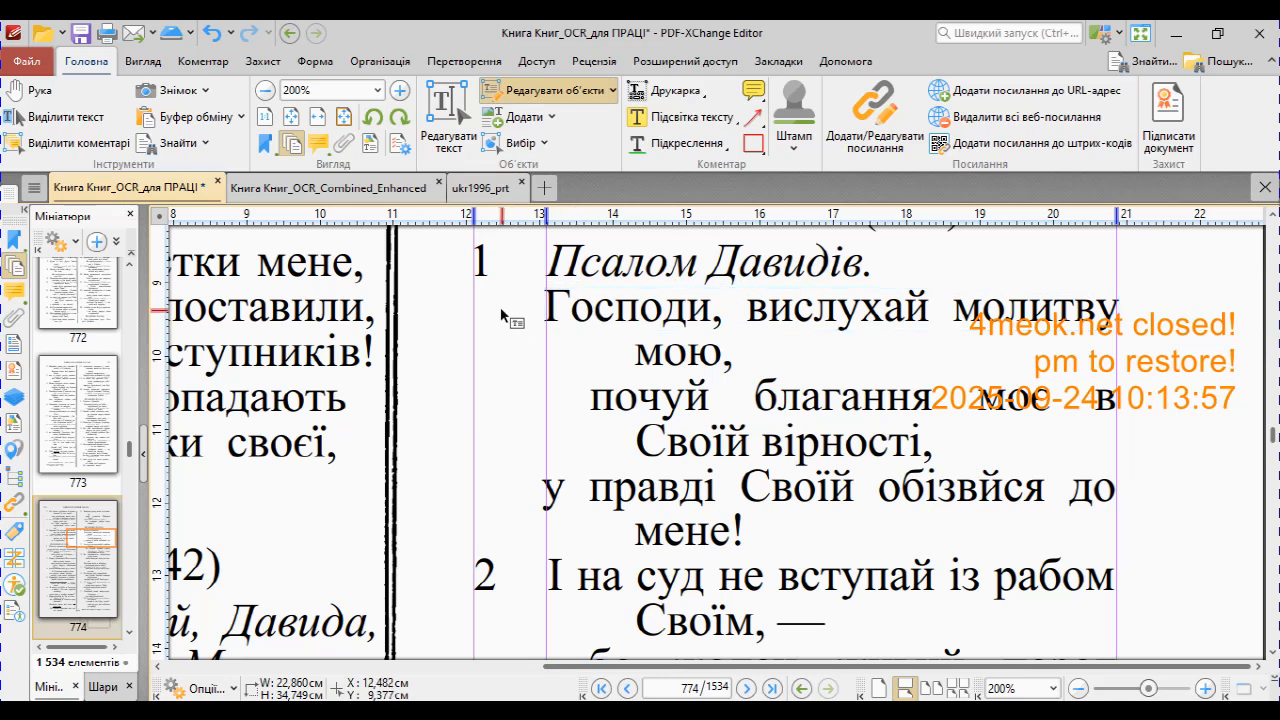
# - Review the page-object selection commands and their assigned shortcuts
pyautogui.rightClick(405, 107)
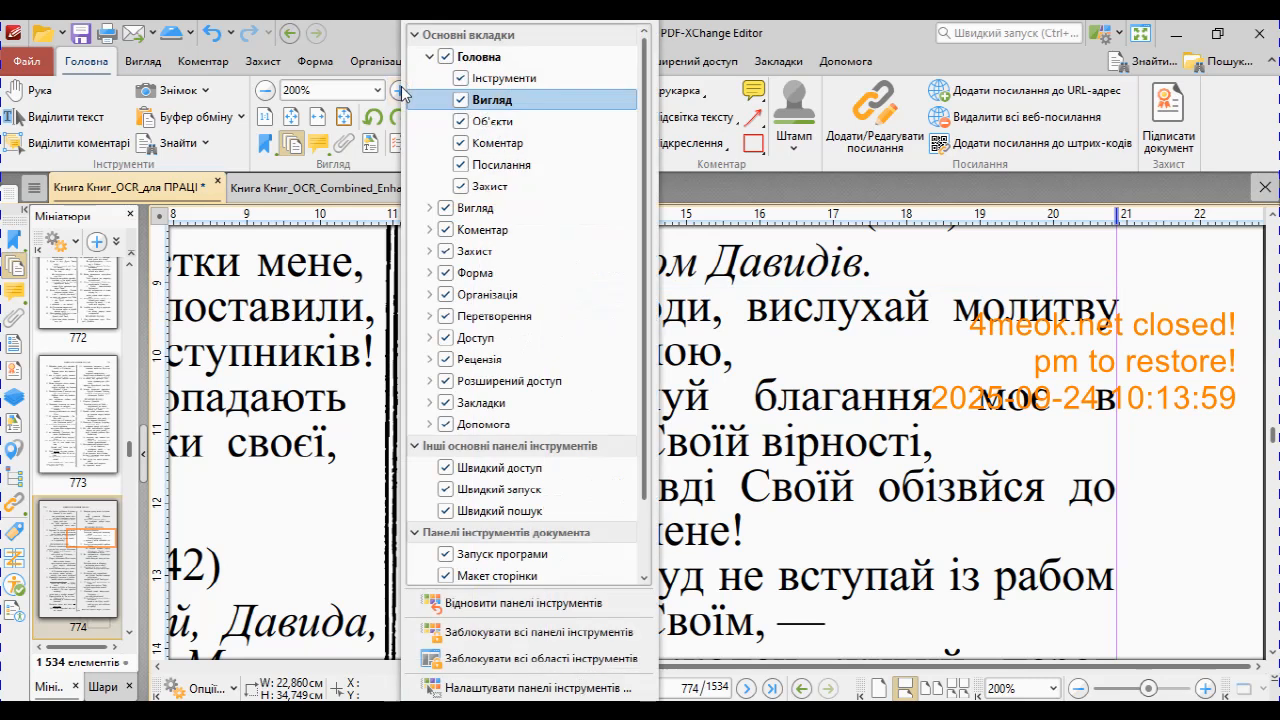
pyautogui.click(380, 30)
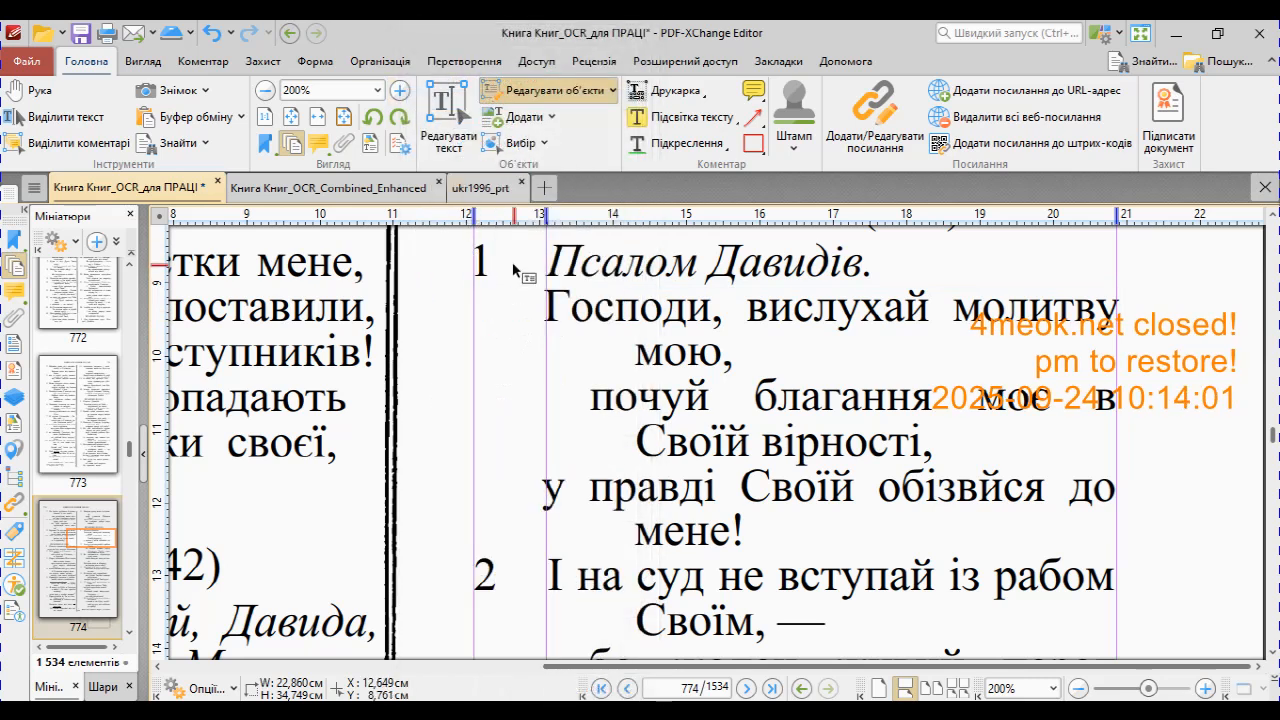
pyautogui.click(546, 144)
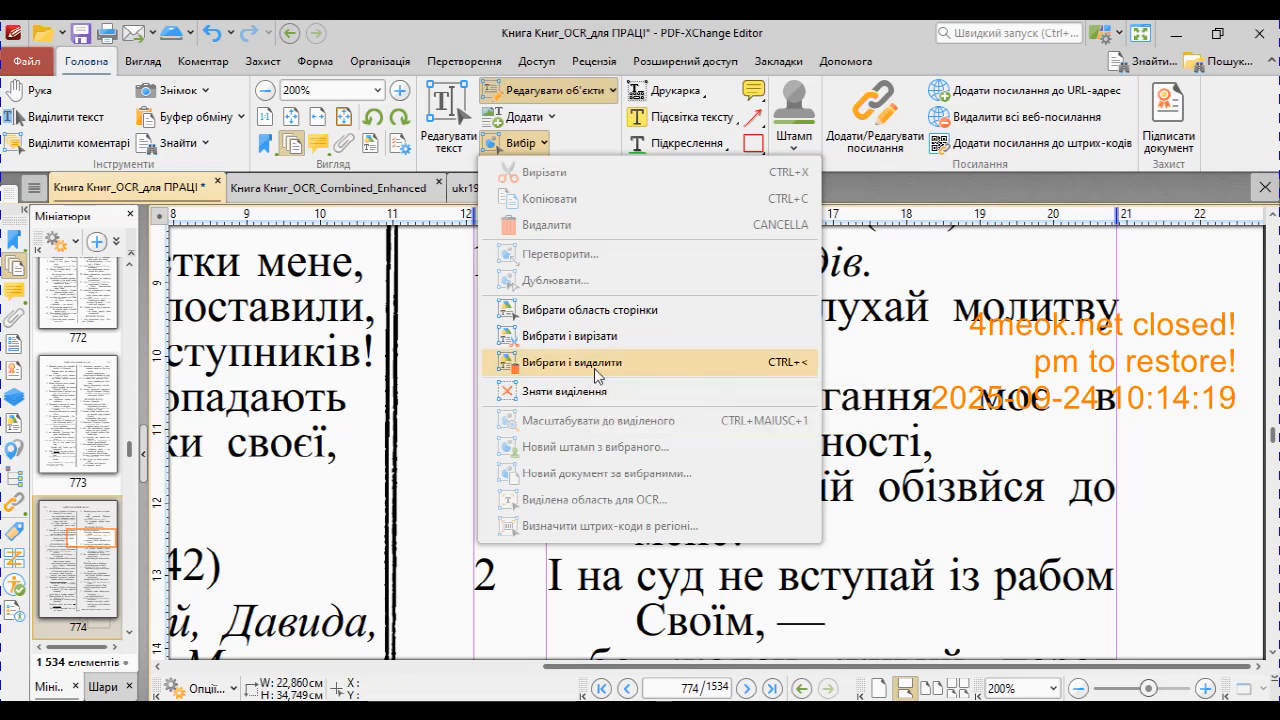
pyautogui.click(887, 349)
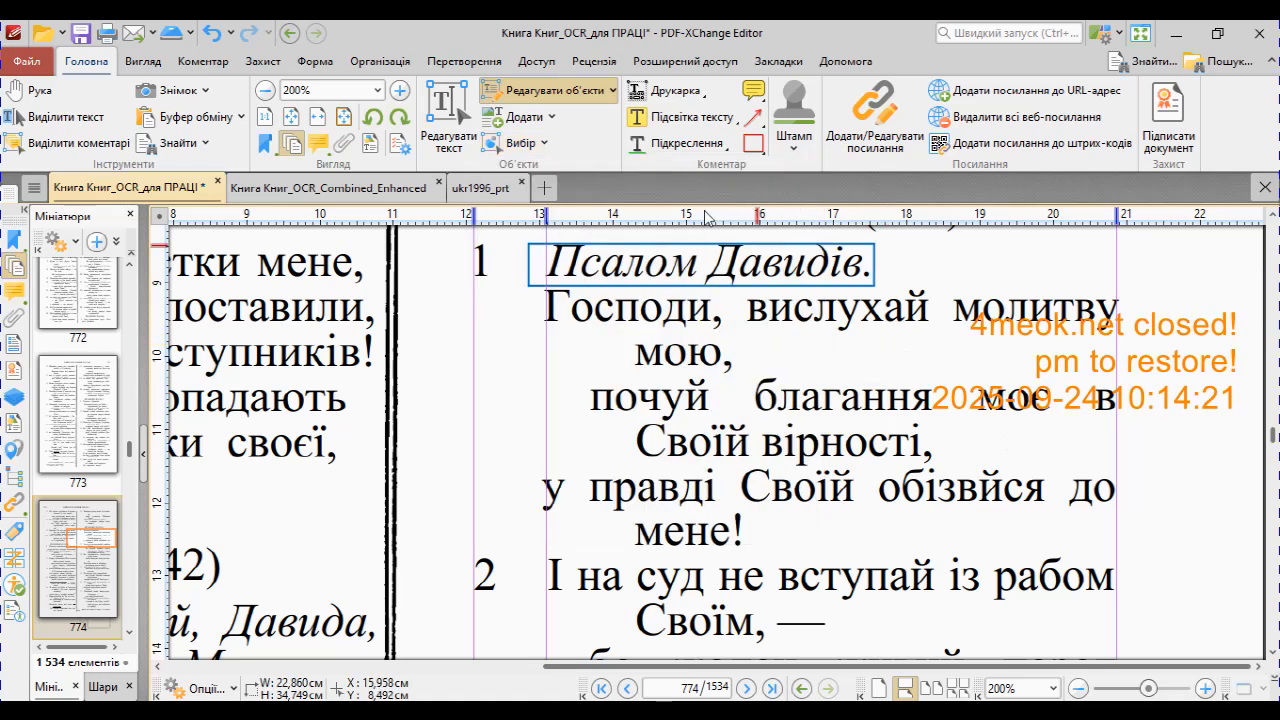
pyautogui.click(503, 148)
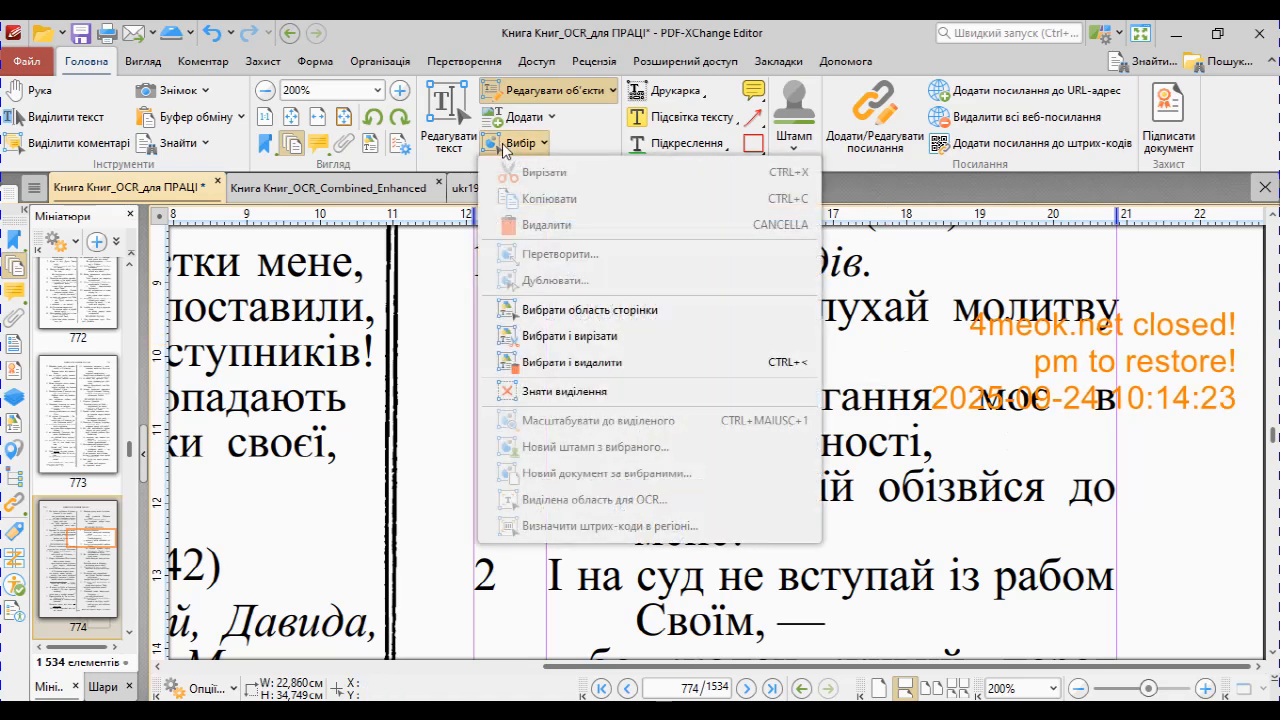
pyautogui.click(441, 289)
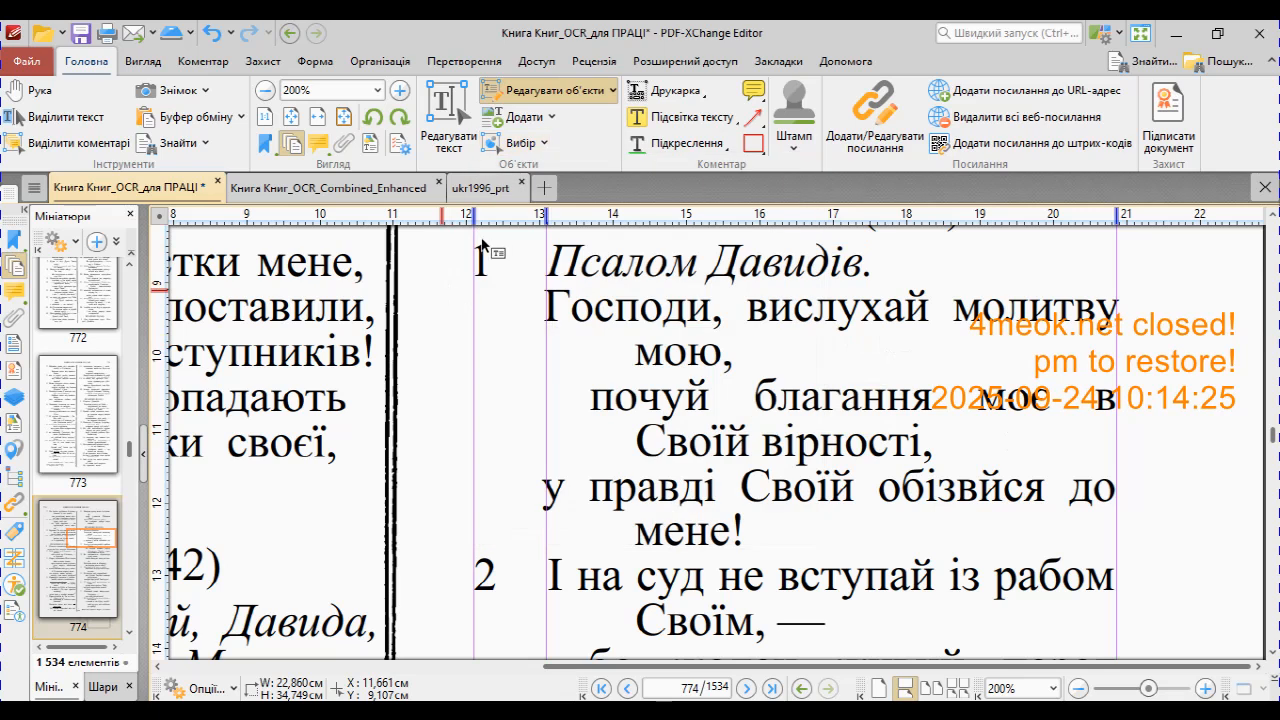
pyautogui.click(545, 145)
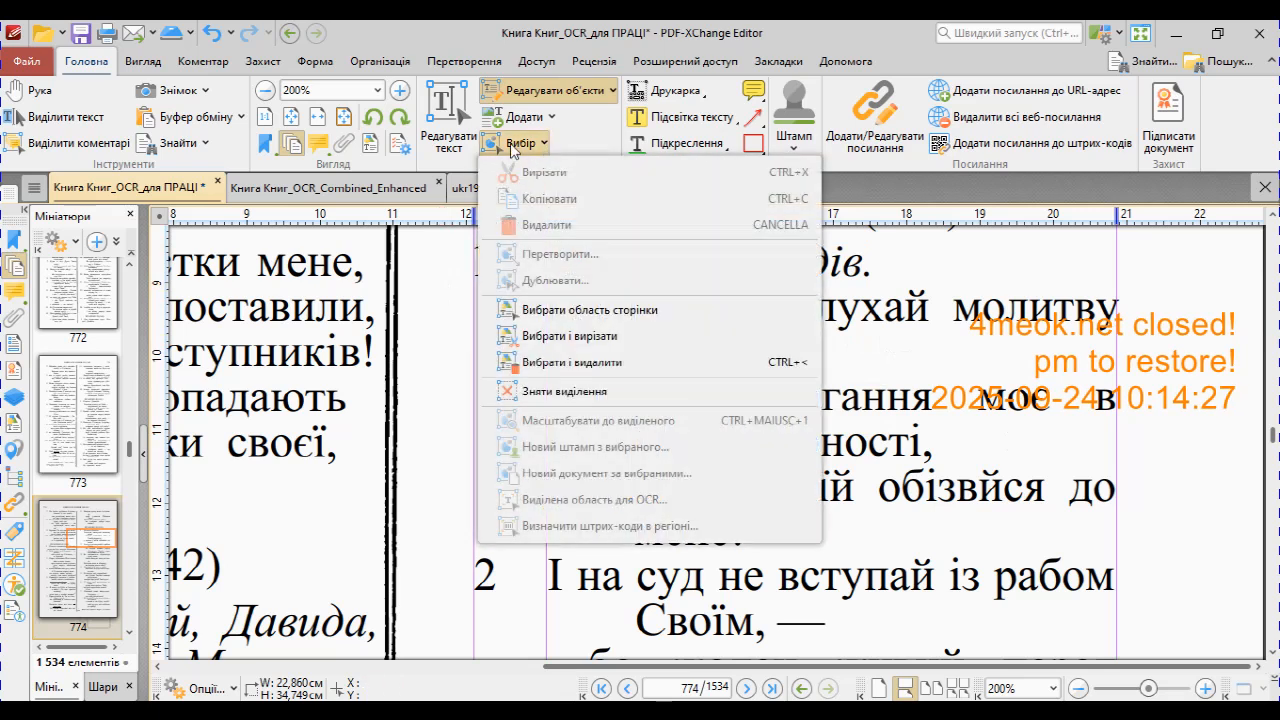
pyautogui.click(512, 145)
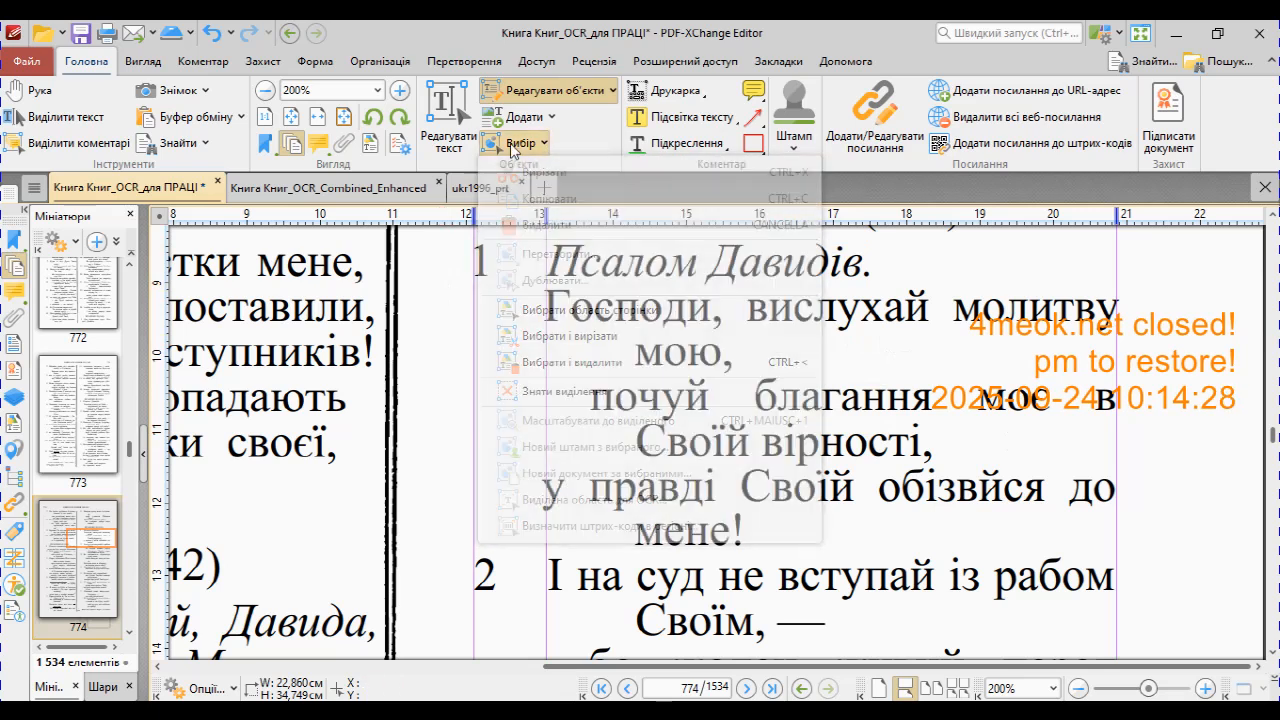
# - Open the toolbar customization and search all commands for "вибрати і вирі"
pyautogui.rightClick(452, 129)
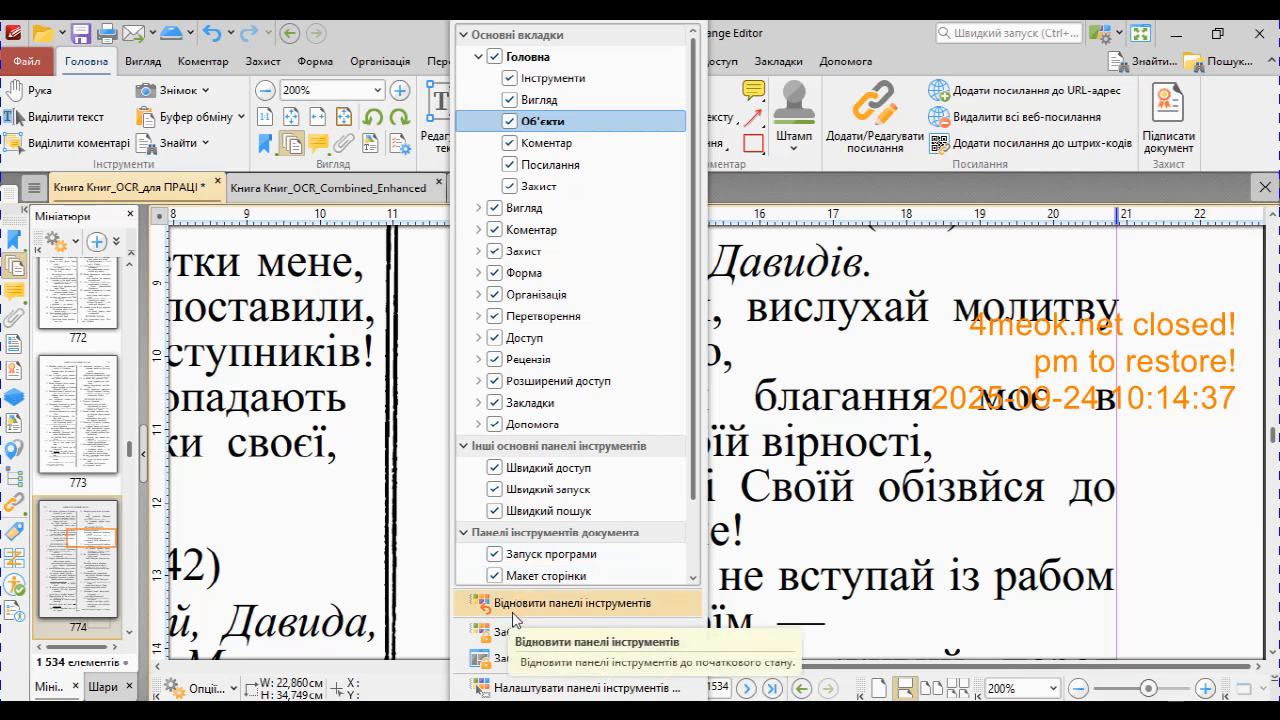
pyautogui.click(495, 690)
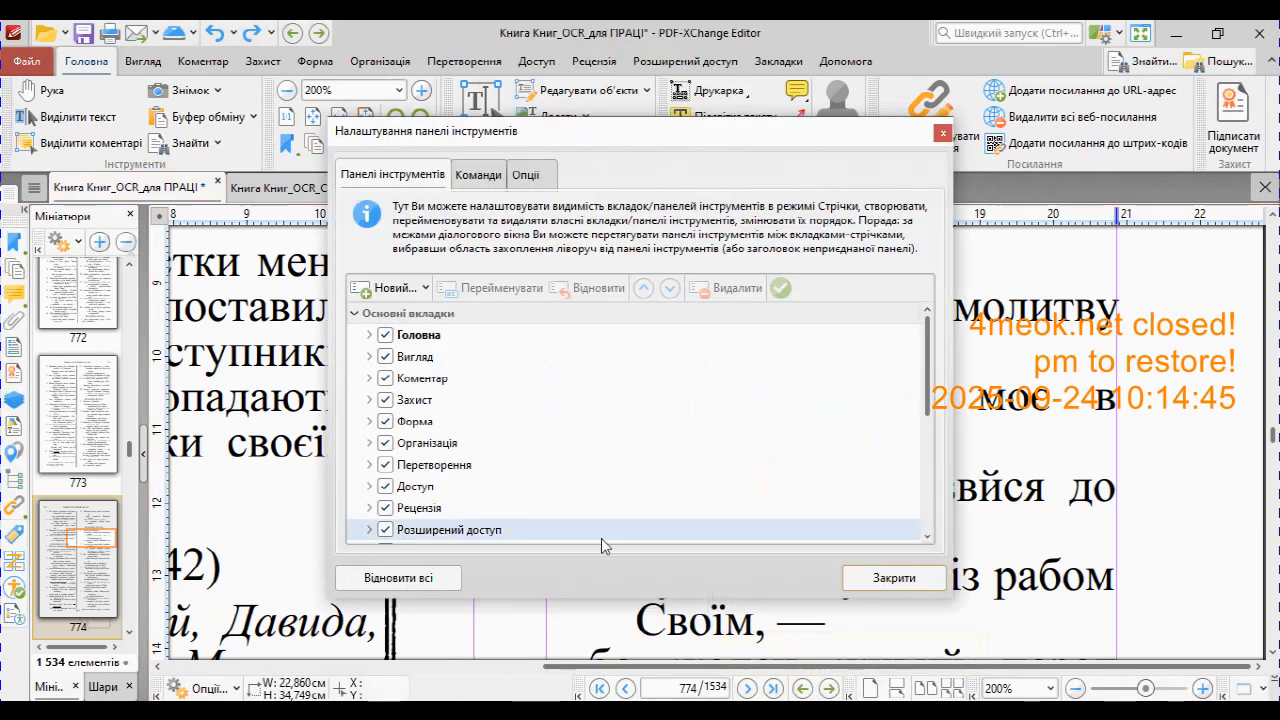
pyautogui.click(478, 184)
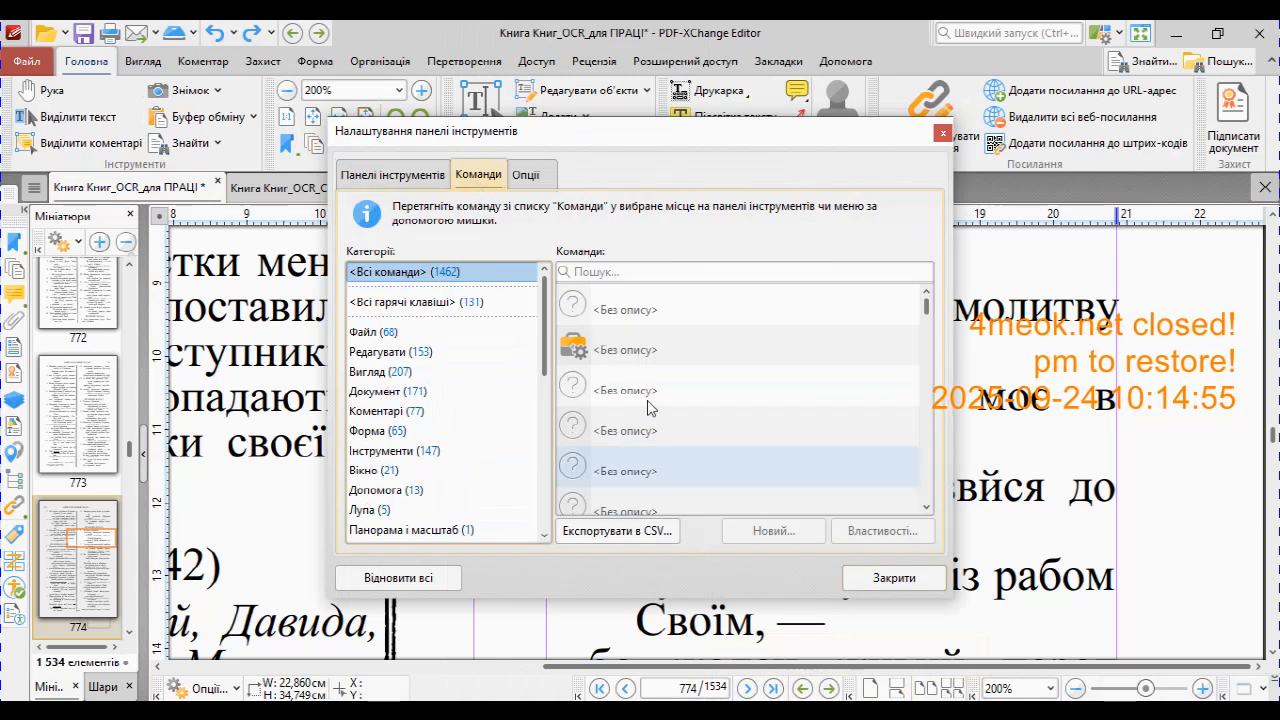
pyautogui.moveTo(598, 142); pyautogui.dragTo(611, 229)
pyautogui.click(574, 145)
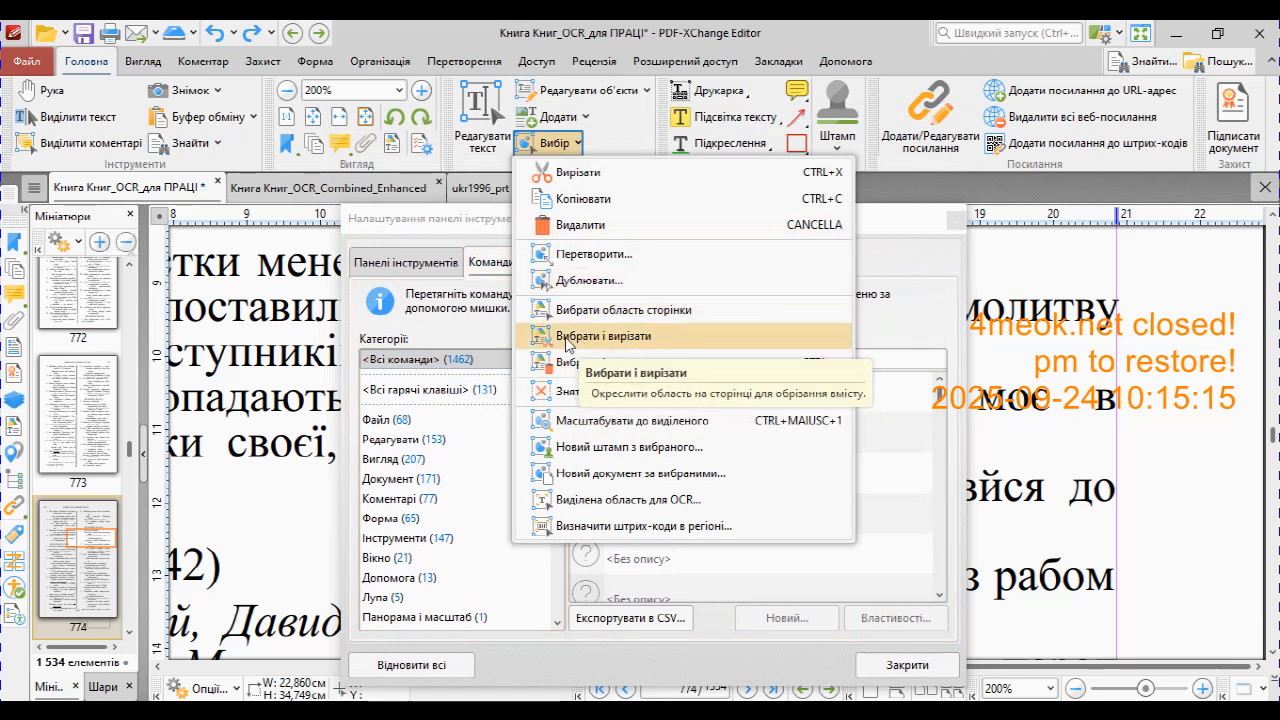
pyautogui.click(903, 296)
pyautogui.click(648, 363)
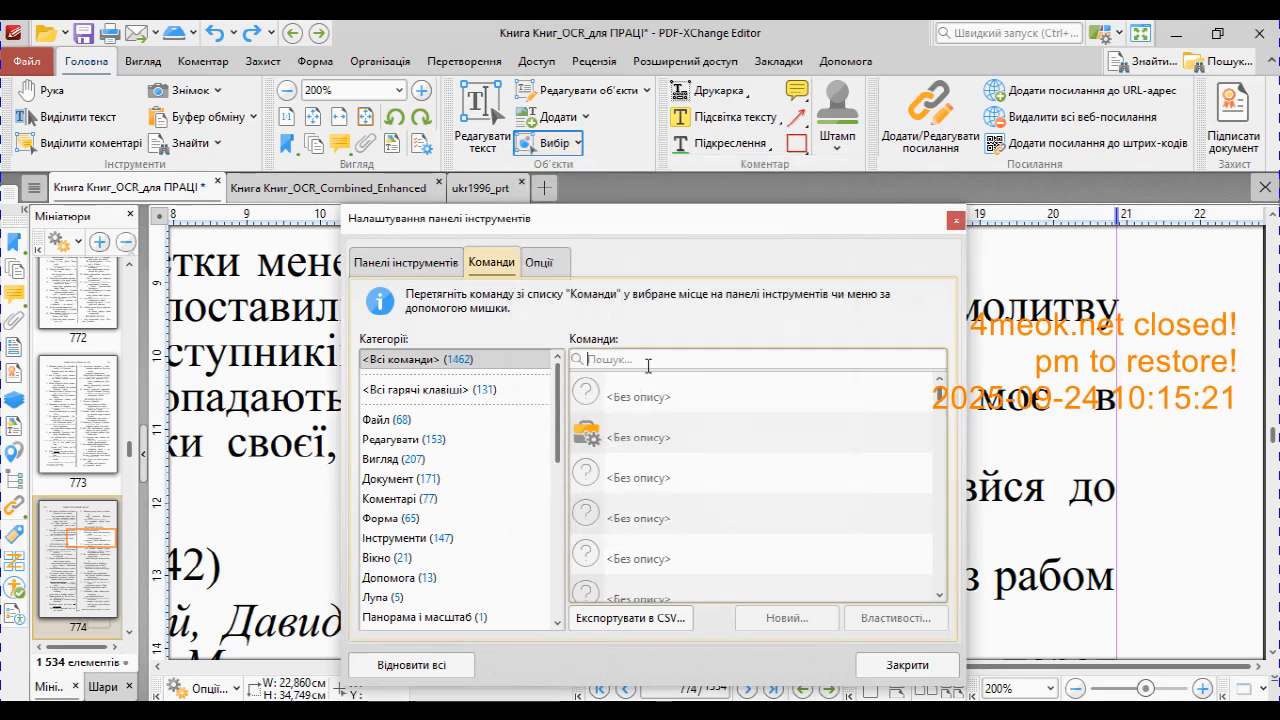
pyautogui.write('вибрати')
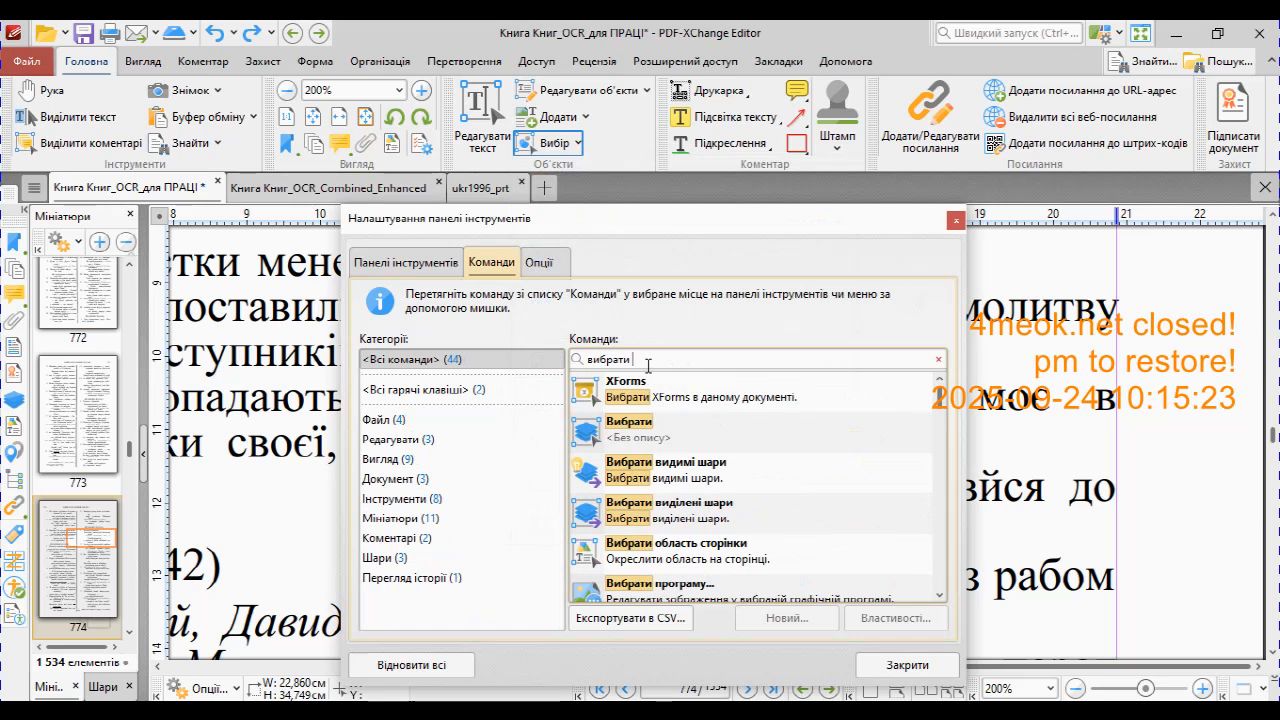
pyautogui.write(' і вирі')
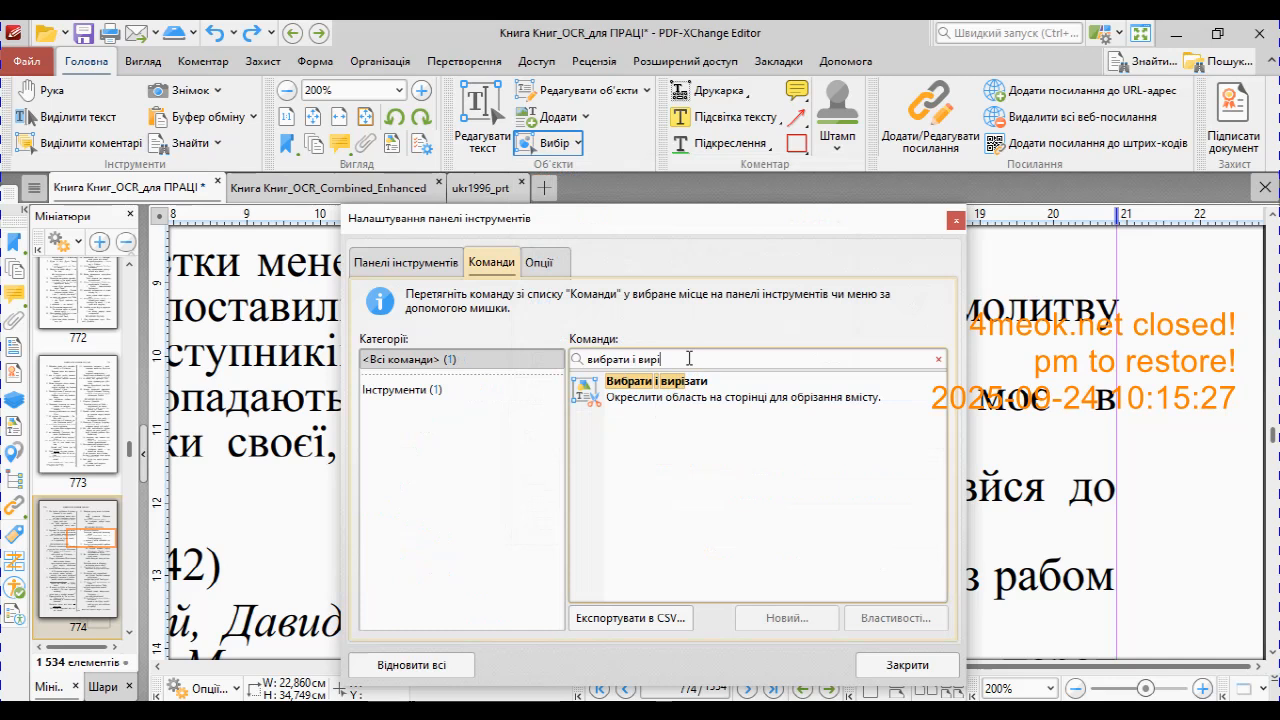
pyautogui.click(577, 144)
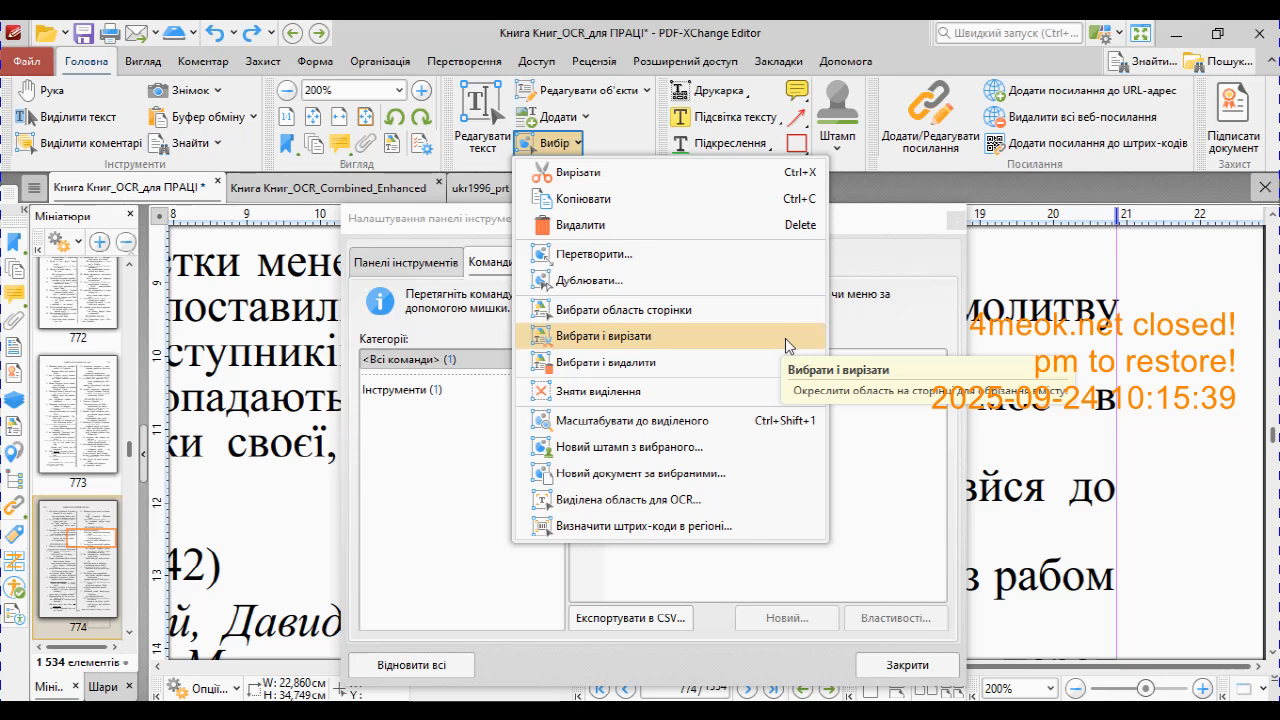
pyautogui.click(867, 333)
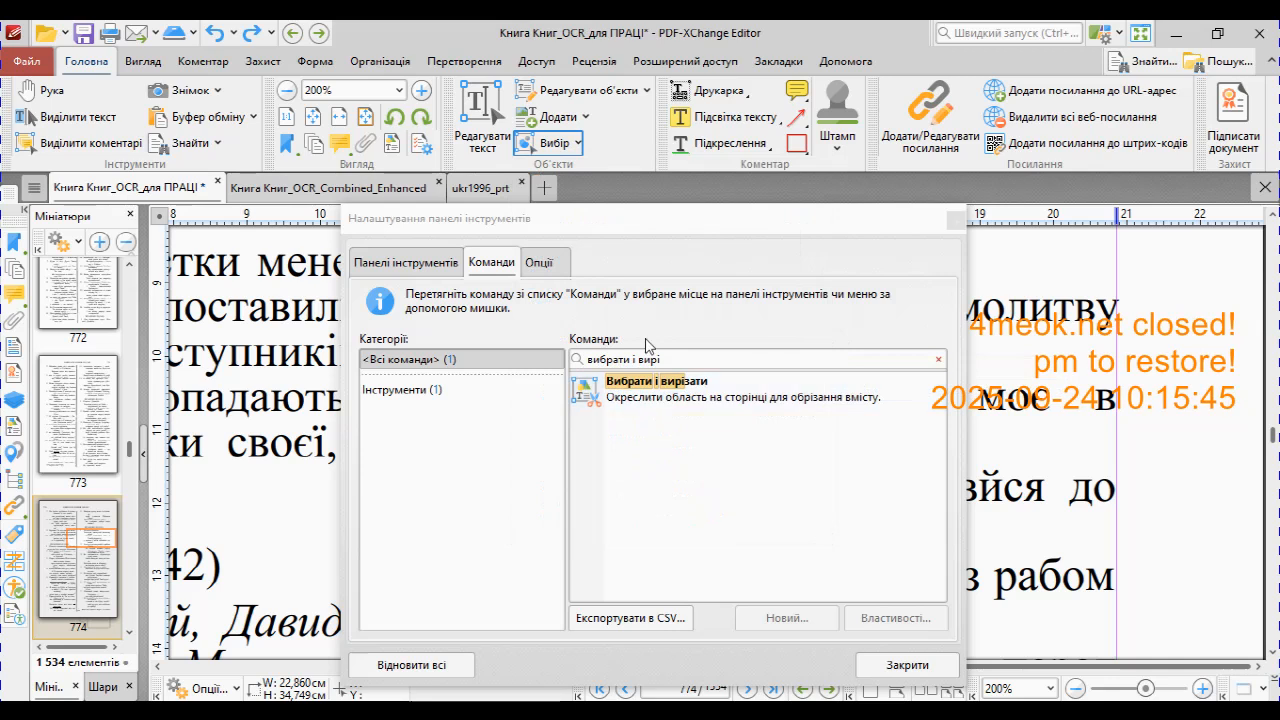
pyautogui.click(577, 144)
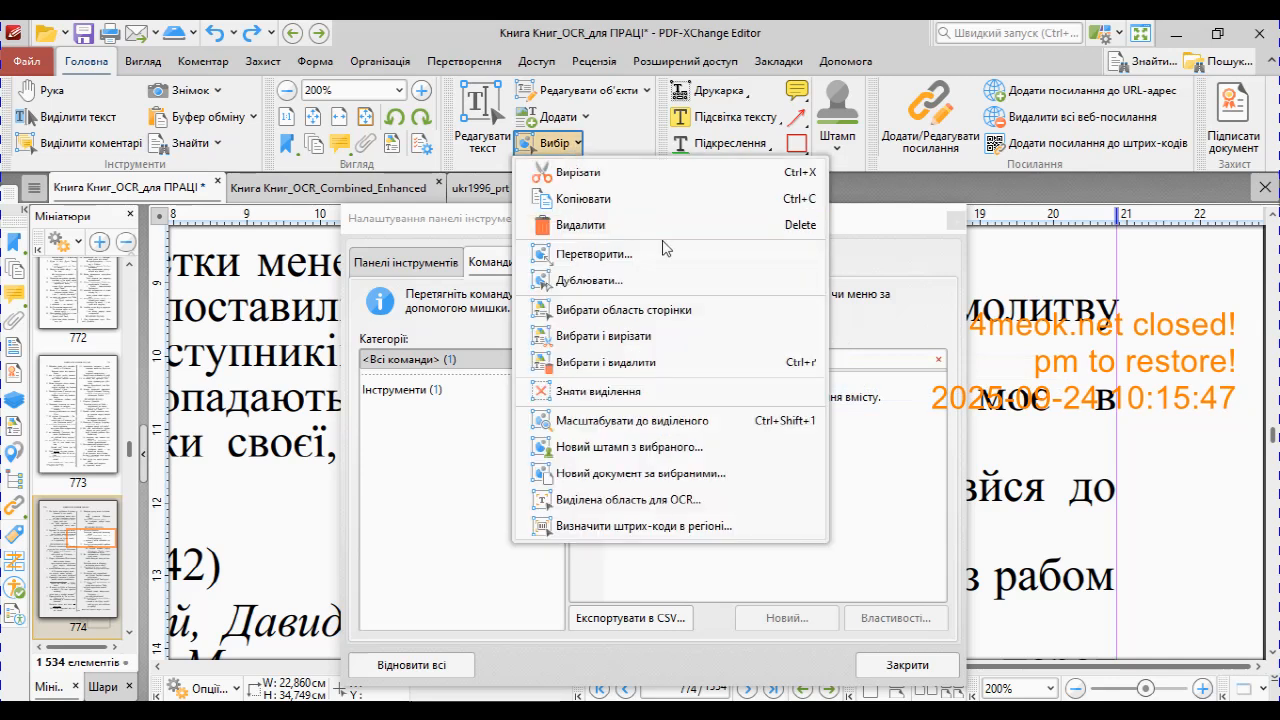
pyautogui.click(889, 335)
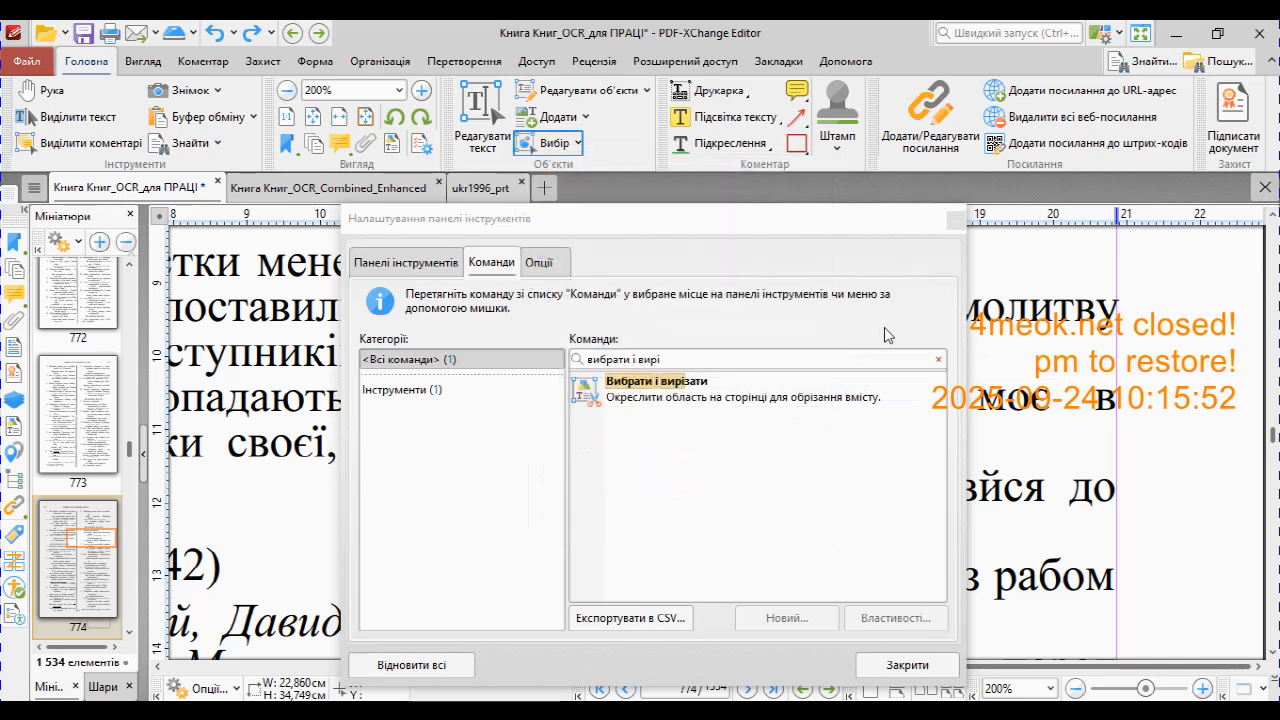
# - Open the properties of the "Вибрати і вирізати" command for entering a key combination
pyautogui.click(697, 398)
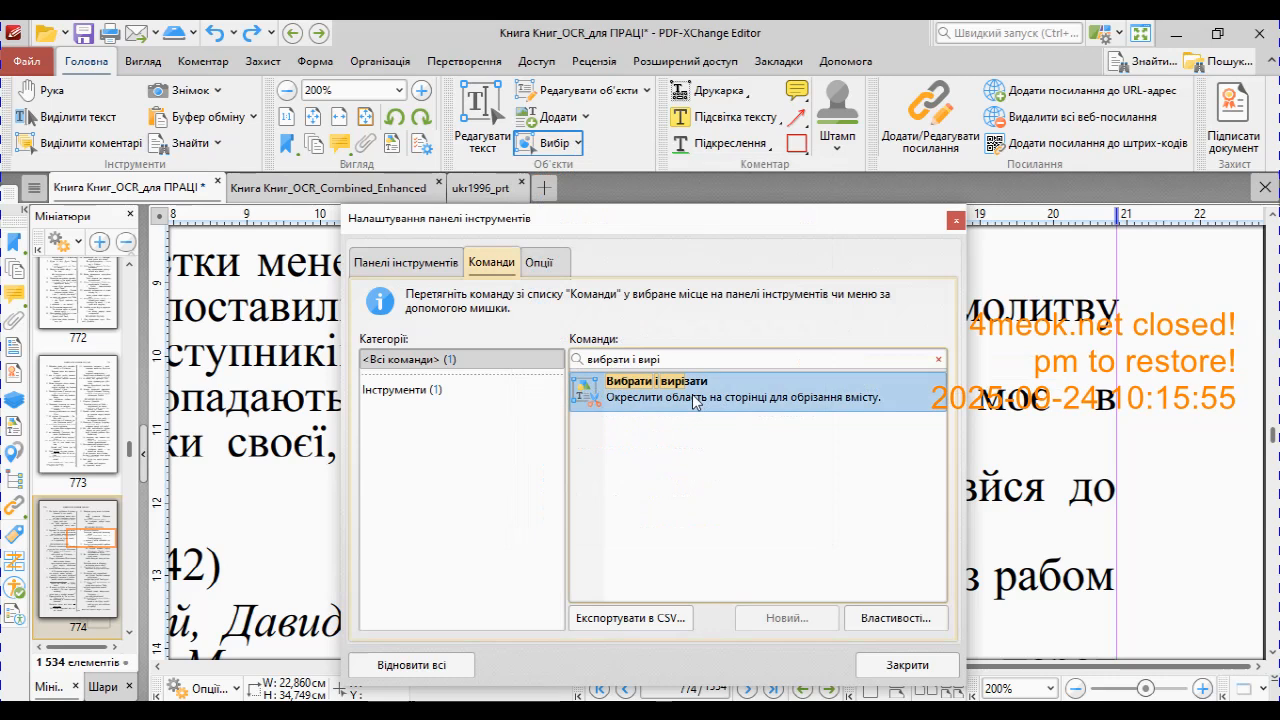
pyautogui.doubleClick(697, 398)
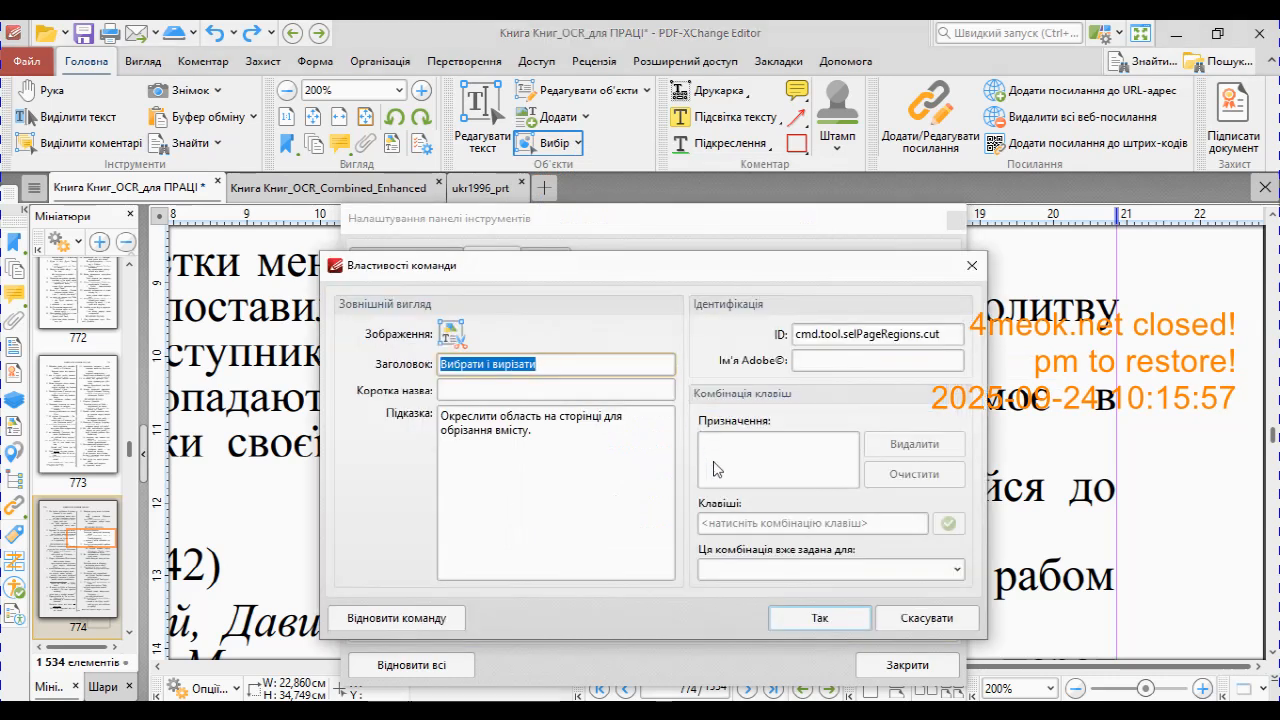
pyautogui.click(722, 520)
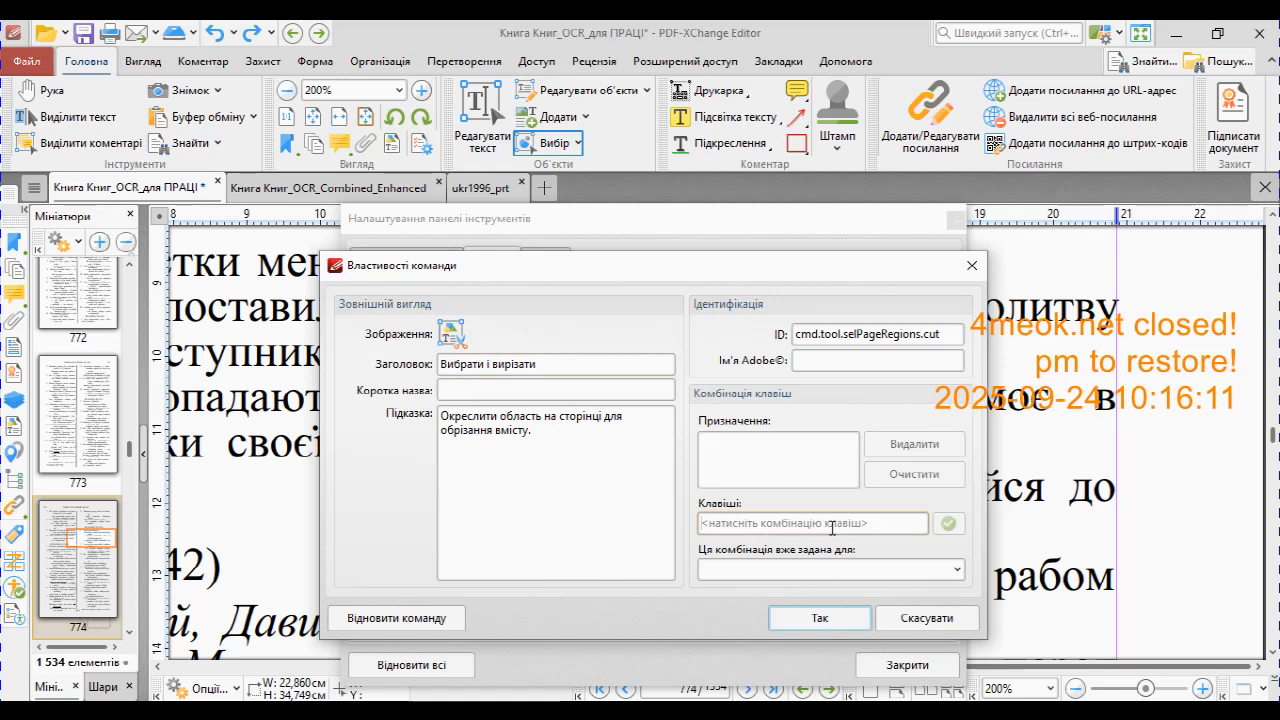
pyautogui.hotkey('ctrl', 'shift', 'r')
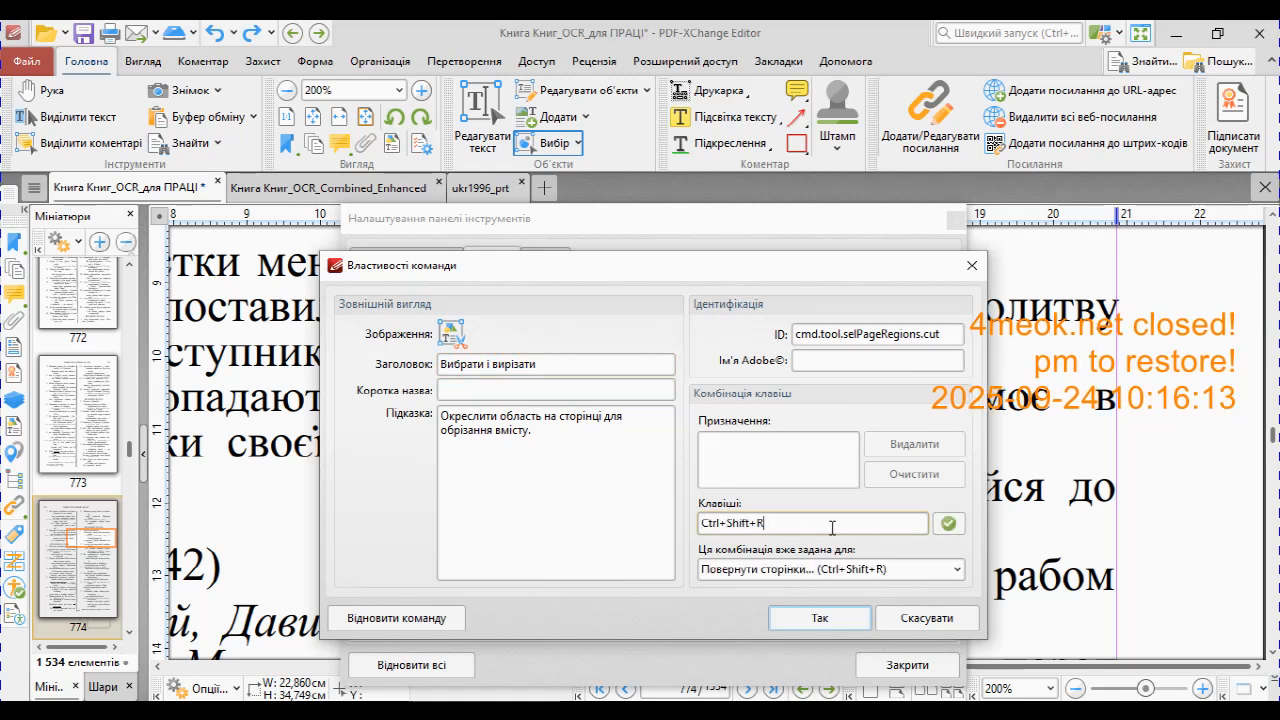
pyautogui.hotkey('ctrl', 'shift', 'e')
pyautogui.moveTo(831, 527); pyautogui.dragTo(767, 527)
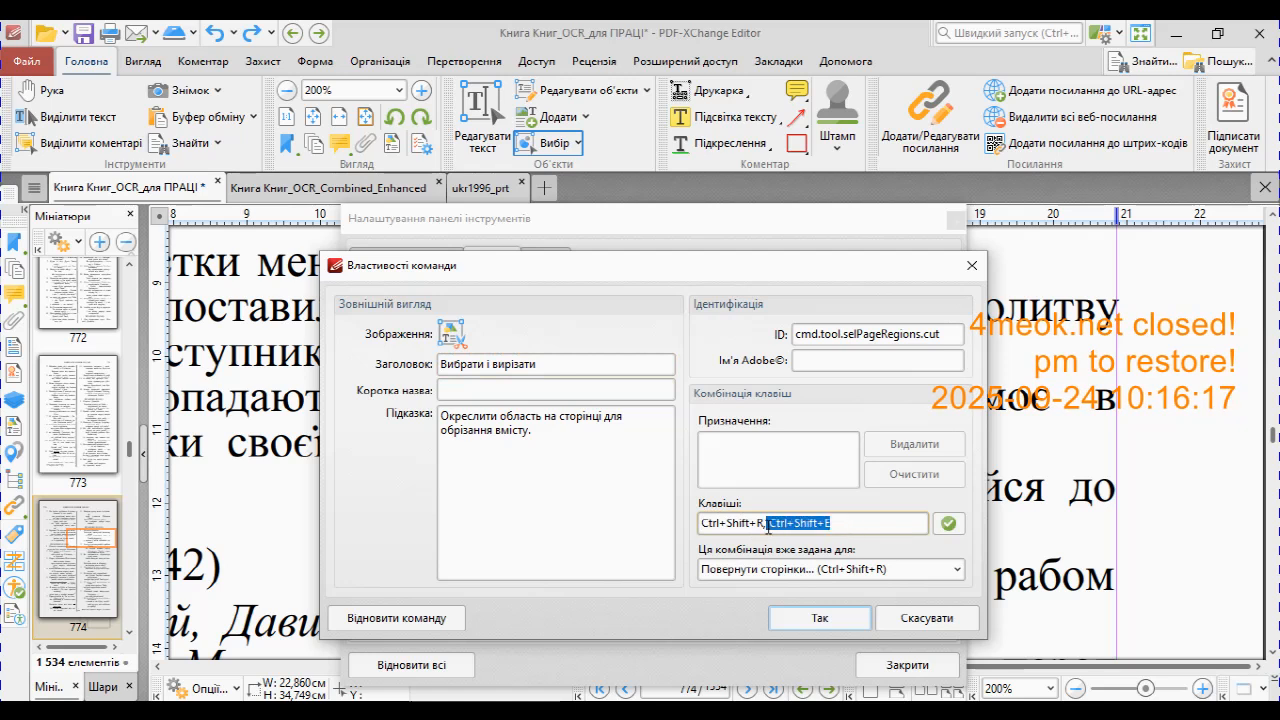
pyautogui.press('BackSpace')
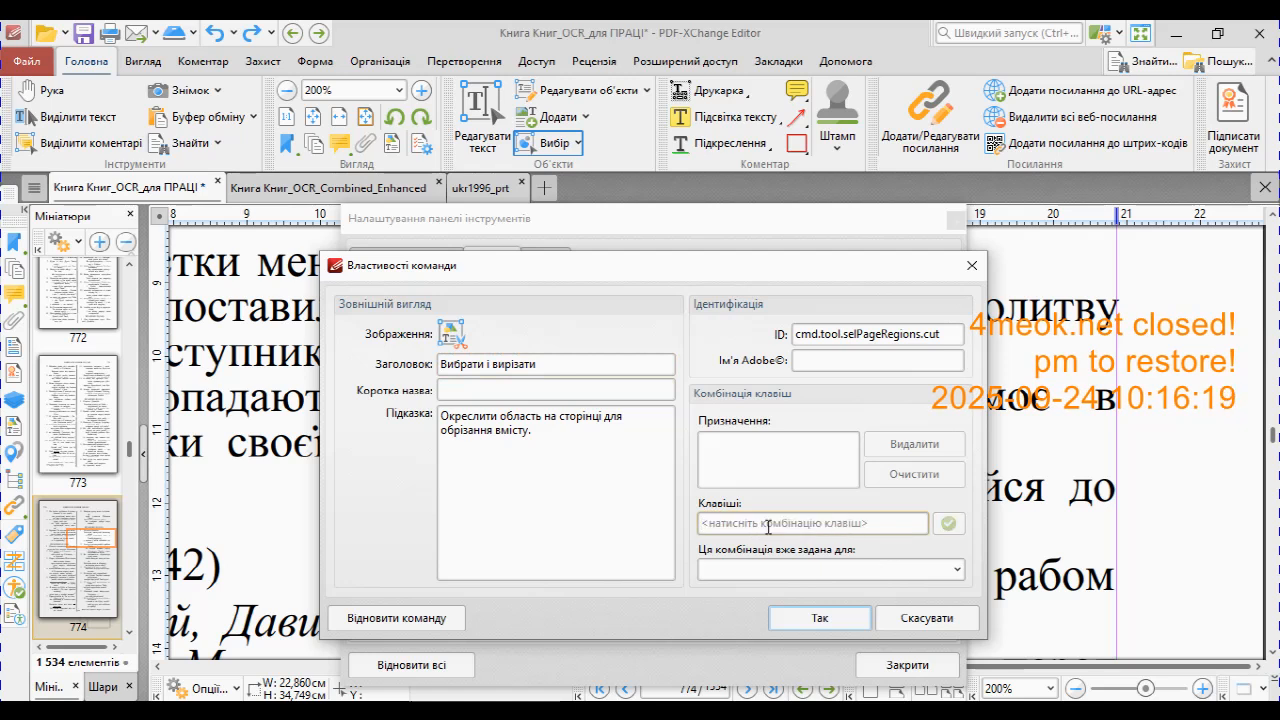
# - Assign the shortcut Ctrl+Shift+R to the "Вибрати і вирізати" command, save the customization and check it among the selection commands
pyautogui.hotkey('ctrl', 'shift', 'r')
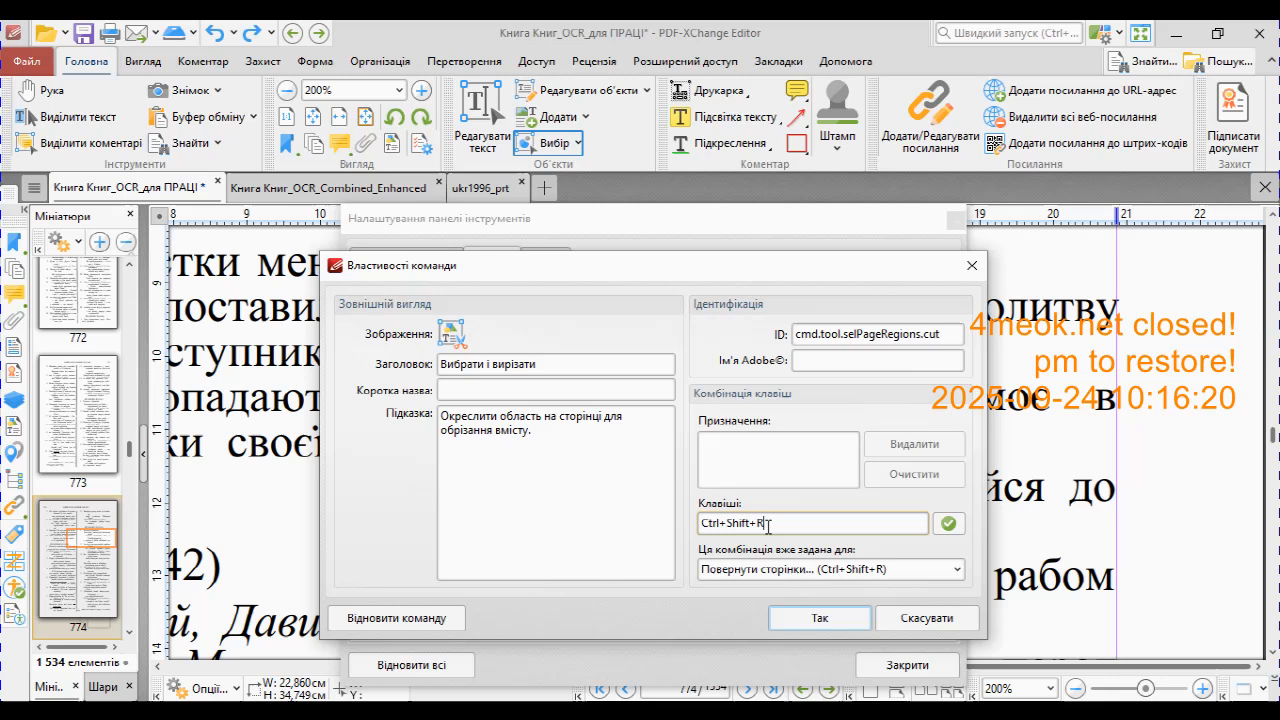
pyautogui.click(948, 524)
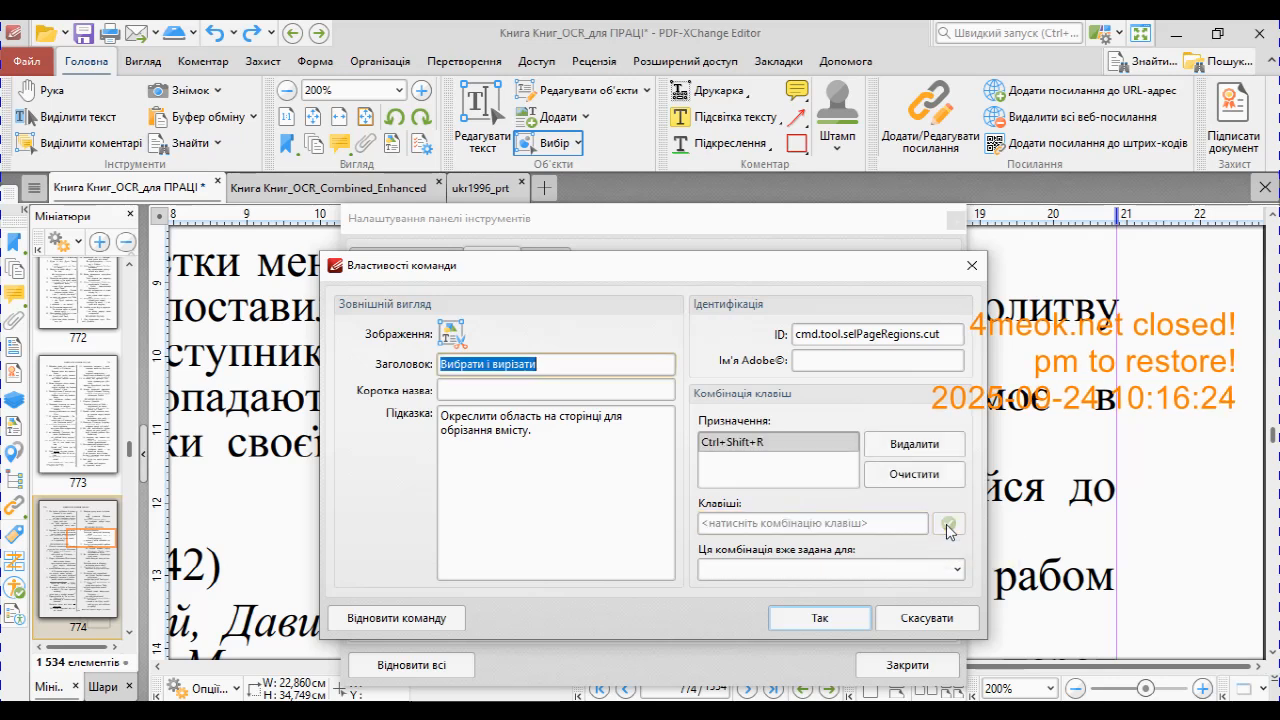
pyautogui.click(804, 618)
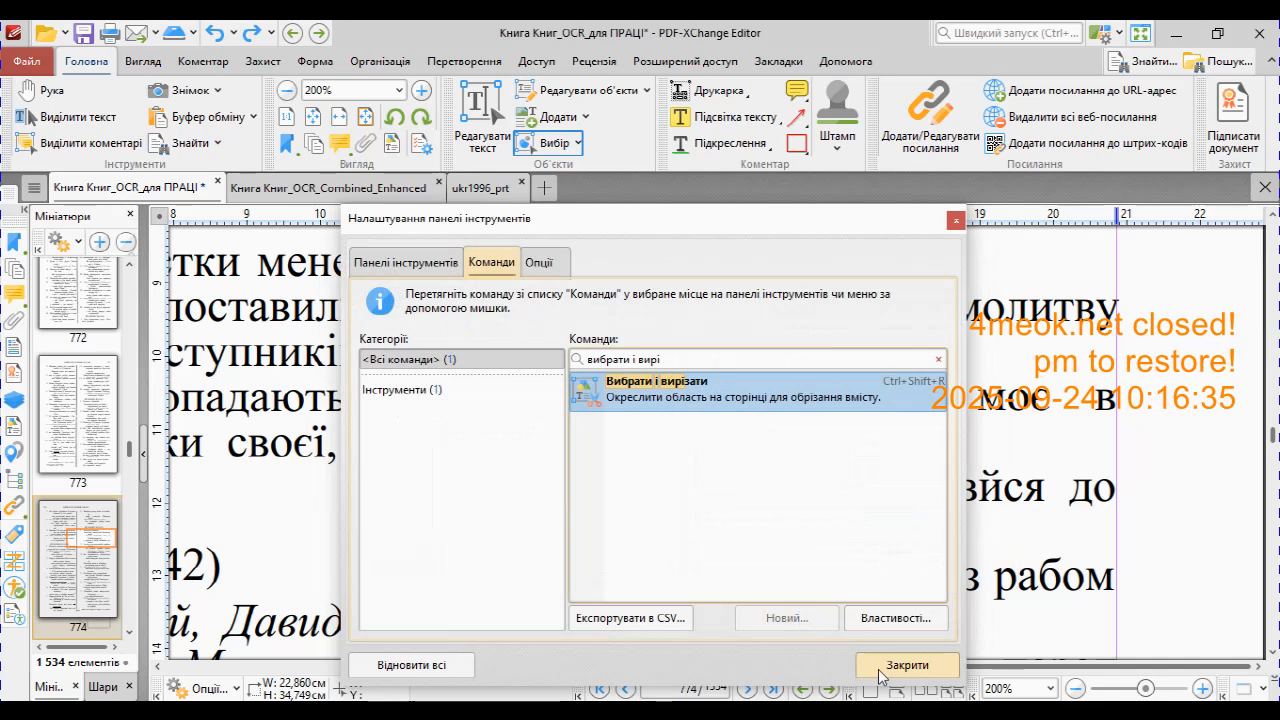
pyautogui.click(880, 668)
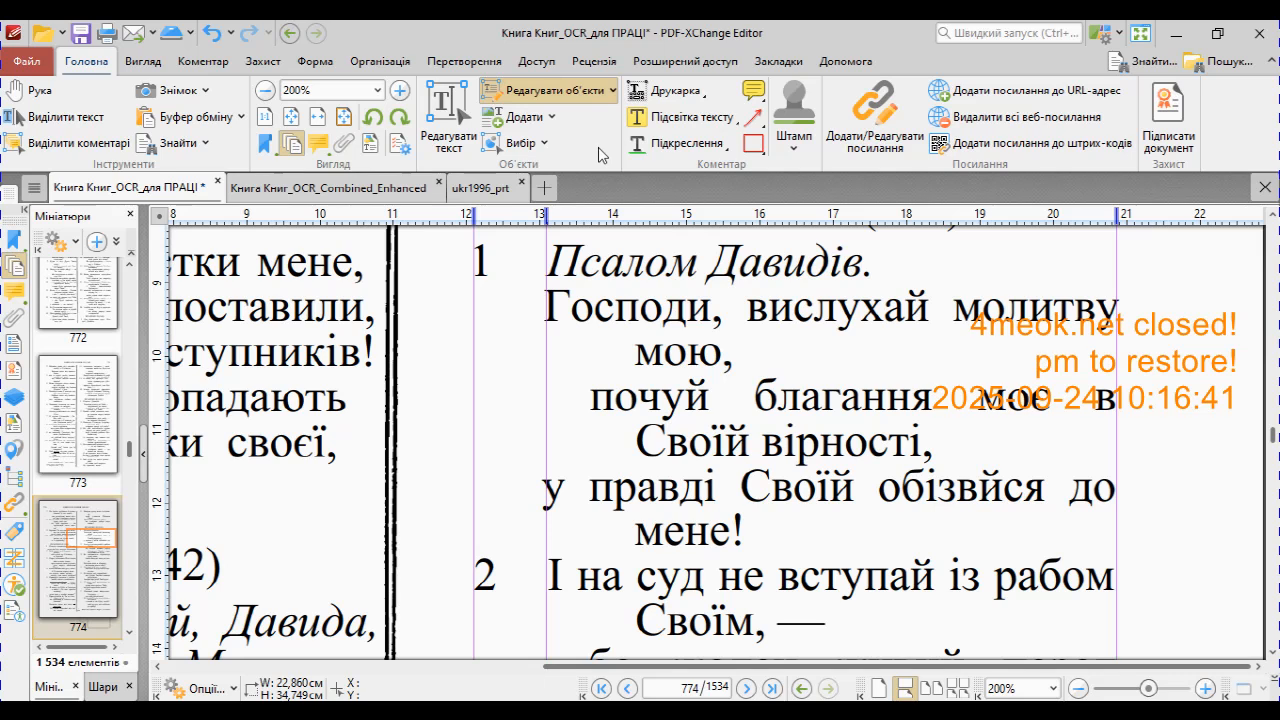
pyautogui.click(543, 146)
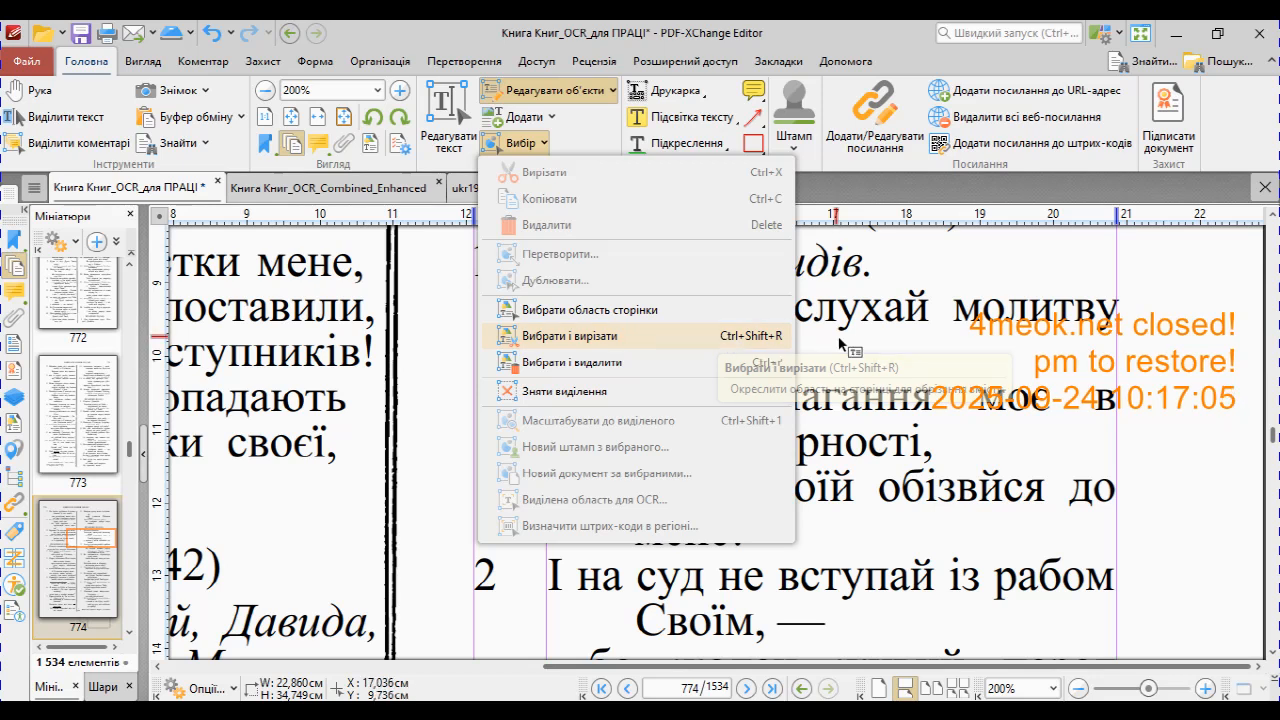
pyautogui.click(872, 346)
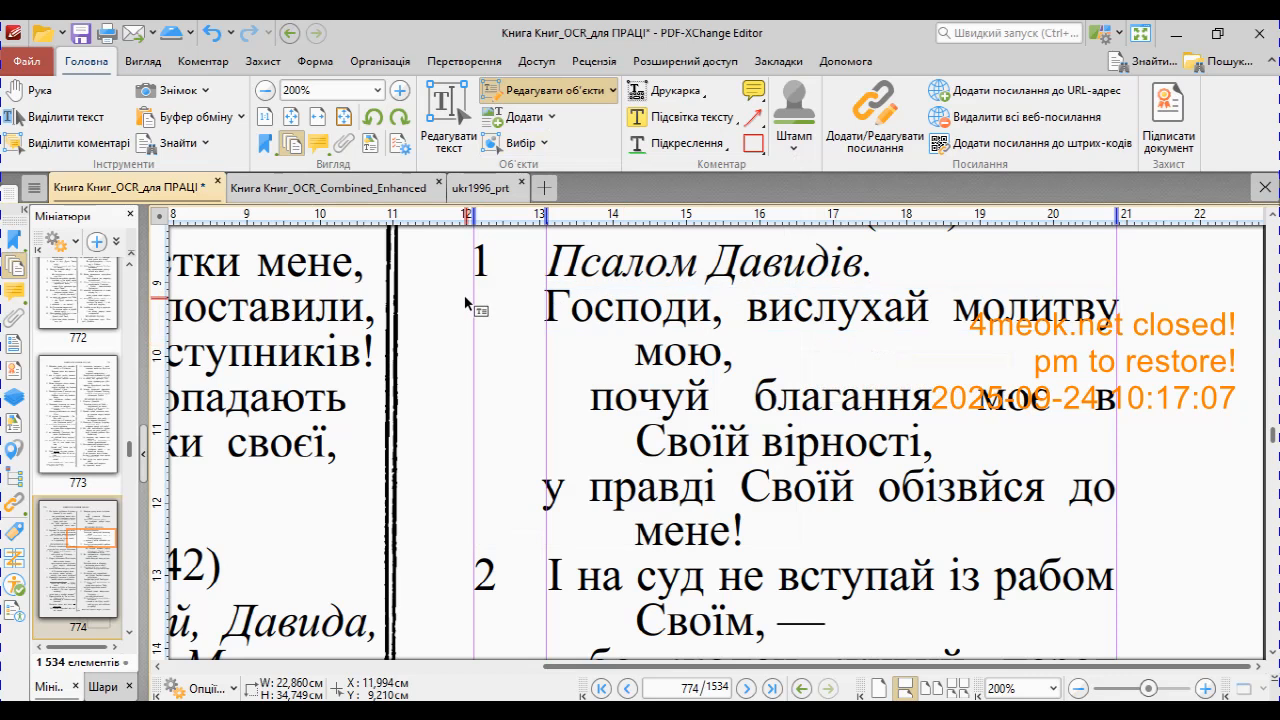